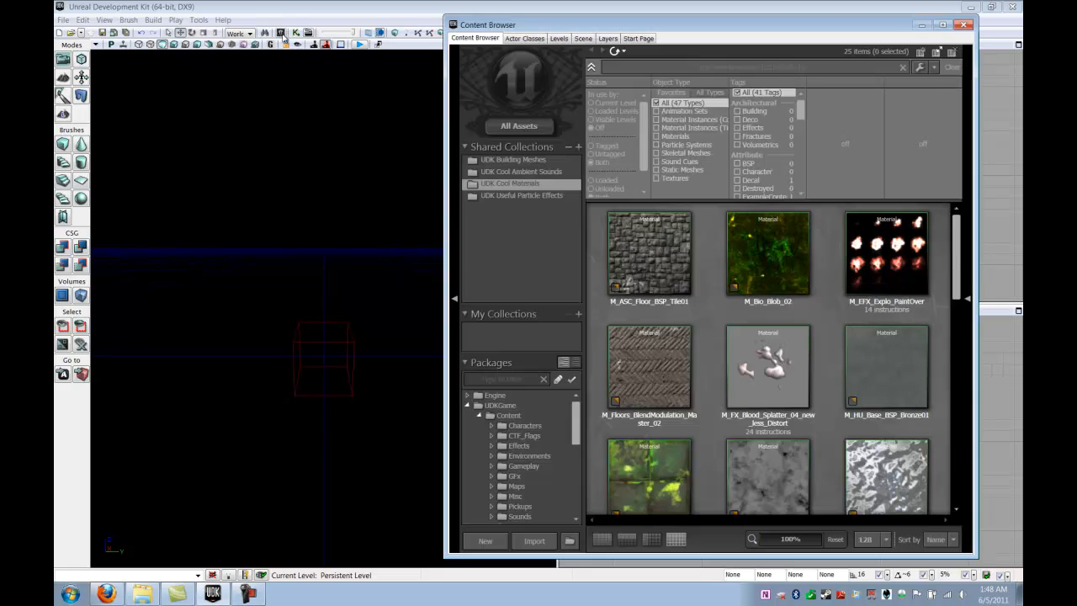
- Open the Content Browser to show the UDK Cool Materials collection
click(283, 34)
- Open the Import file dialog on the UDKGame Content folder
click(535, 541)
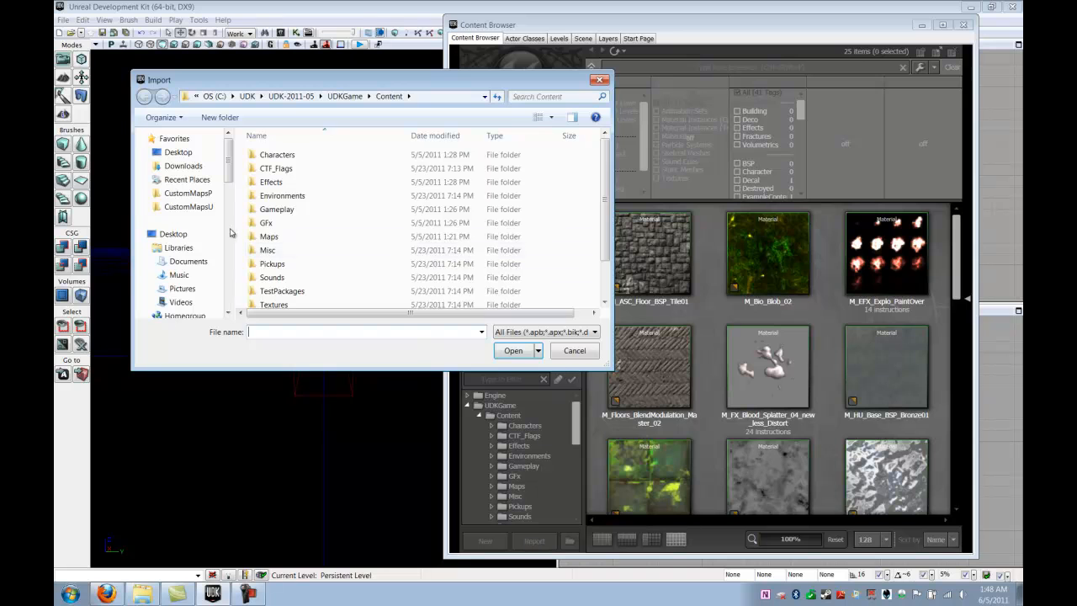
- Browse to Desktop > MaterialEditorTutorial > BasicMetalWall in the file picker
click(179, 152)
drag(604, 159, 602, 220)
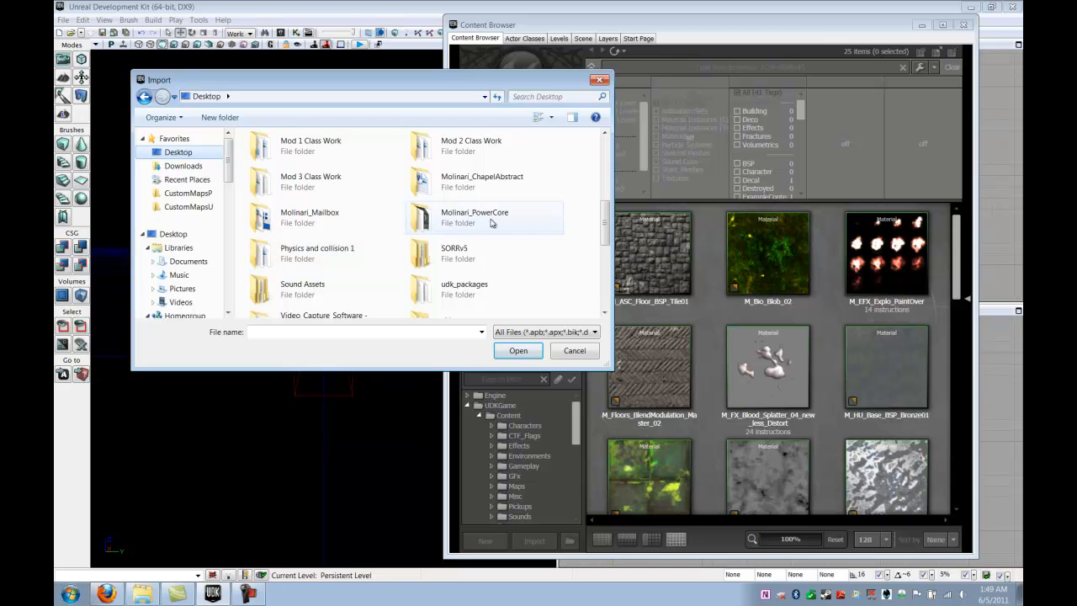
drag(603, 221, 602, 184)
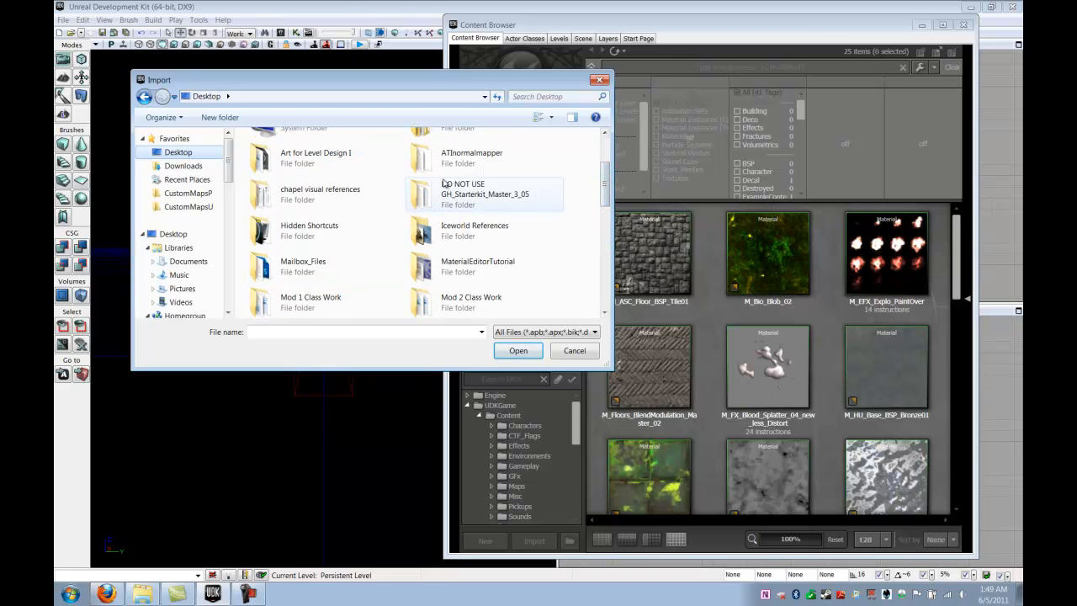
double_click(476, 268)
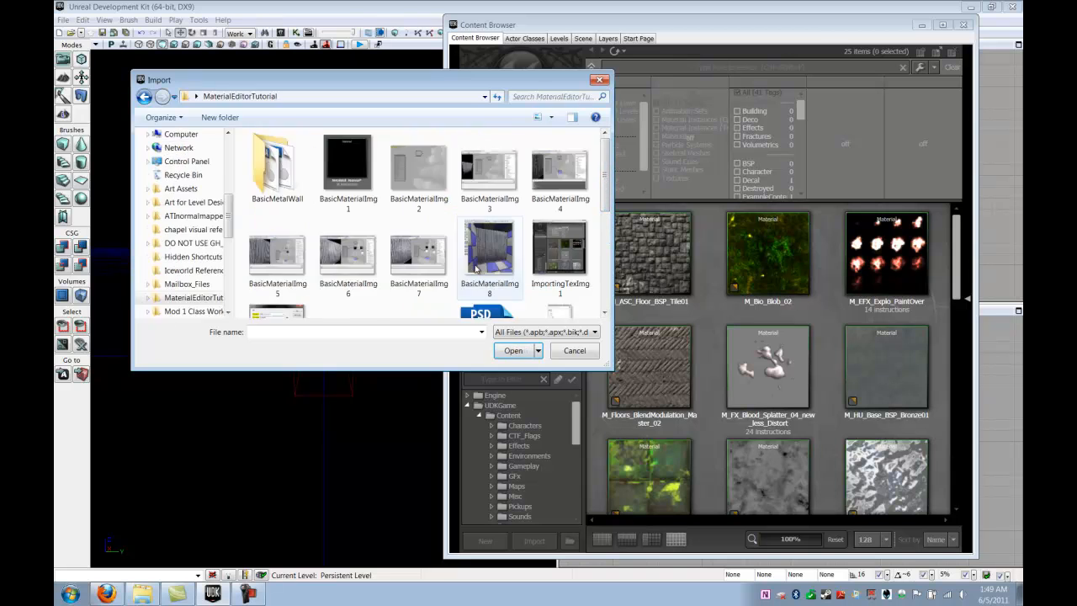
double_click(277, 169)
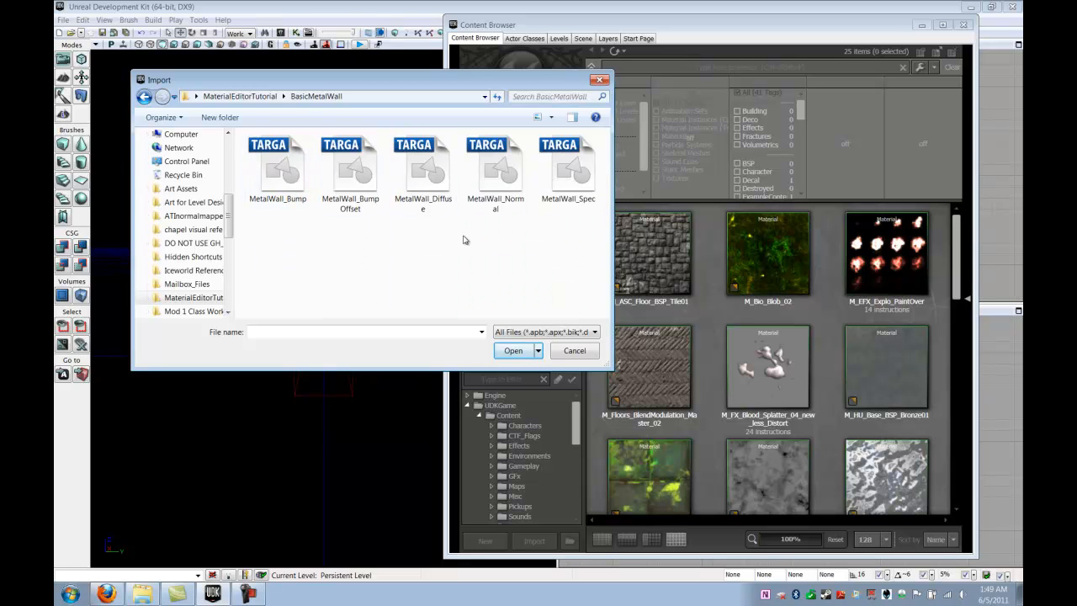
- Select MetalWall_Diffuse, MetalWall_Normal and MetalWall_Spec and open them for import
click(427, 185)
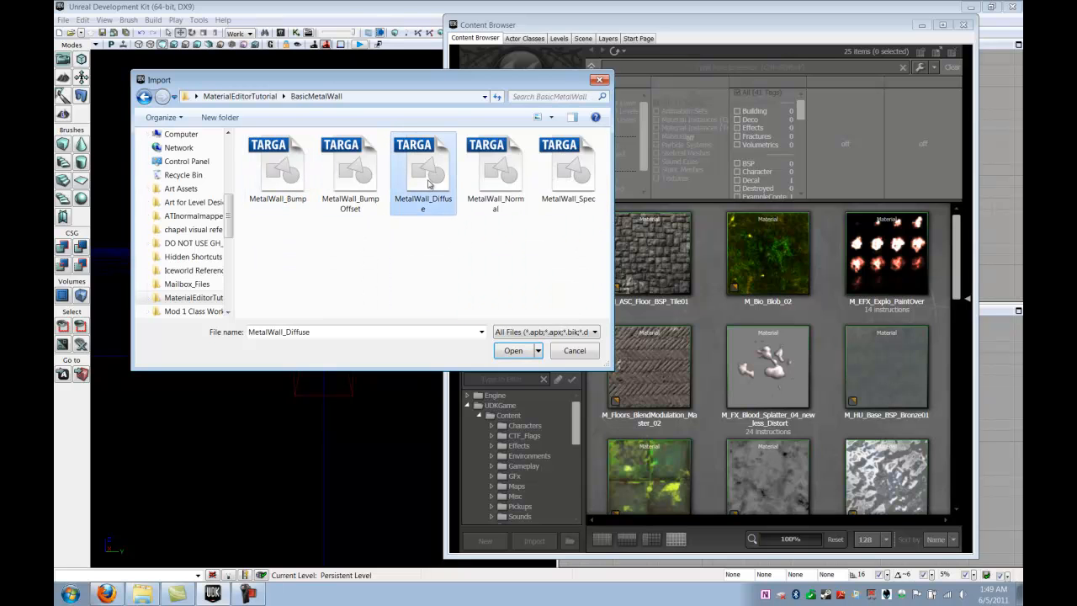
ctrl+click(500, 192)
ctrl+click(551, 195)
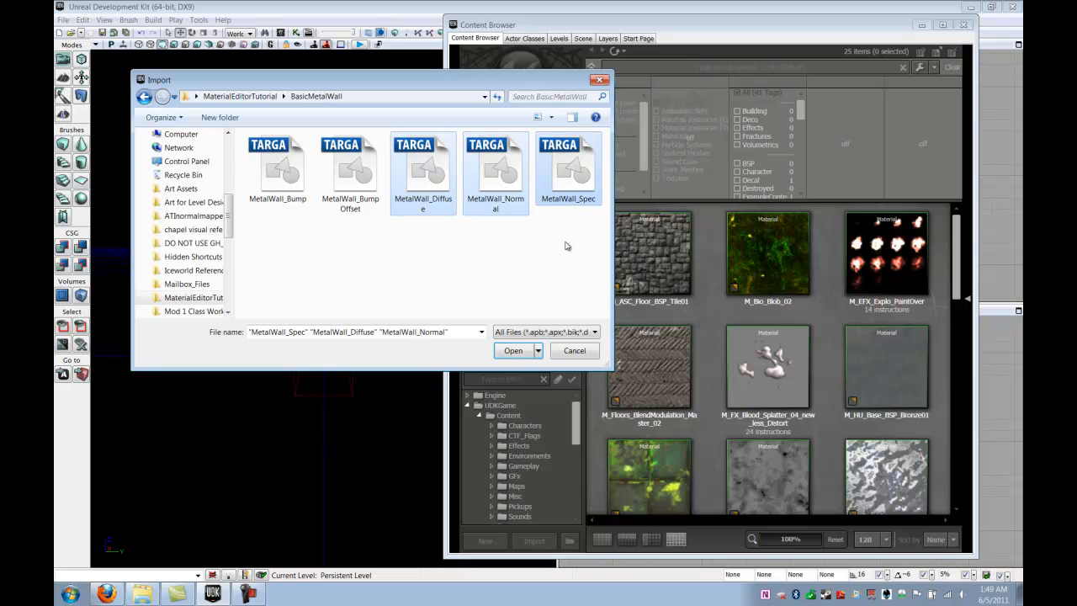
click(509, 351)
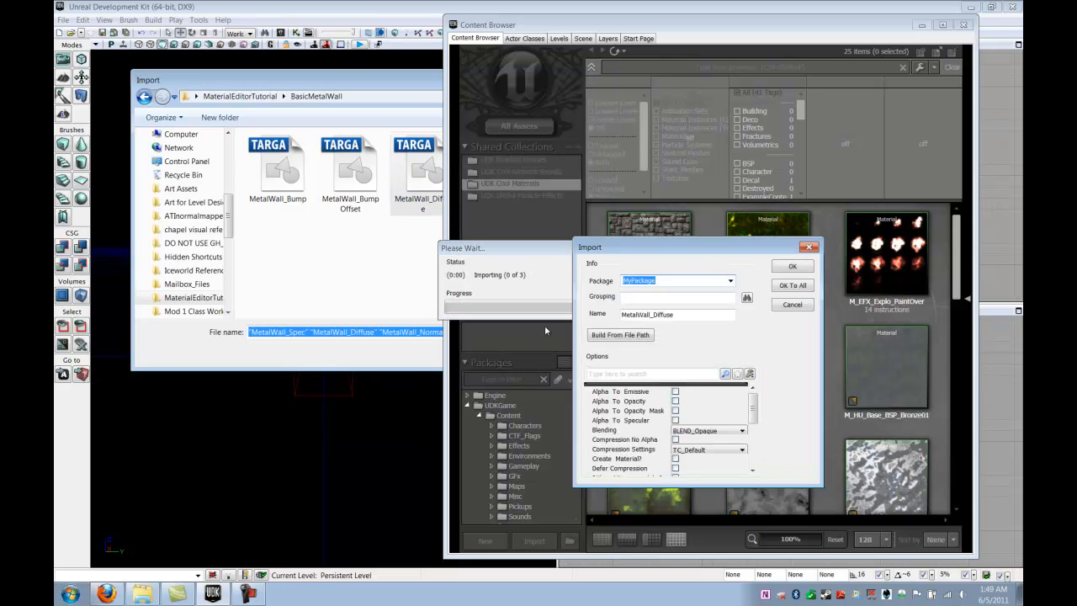
- Set Package to Molinari_tutorial and Grouping to Texture, confirming import for each texture
drag(633, 248, 529, 158)
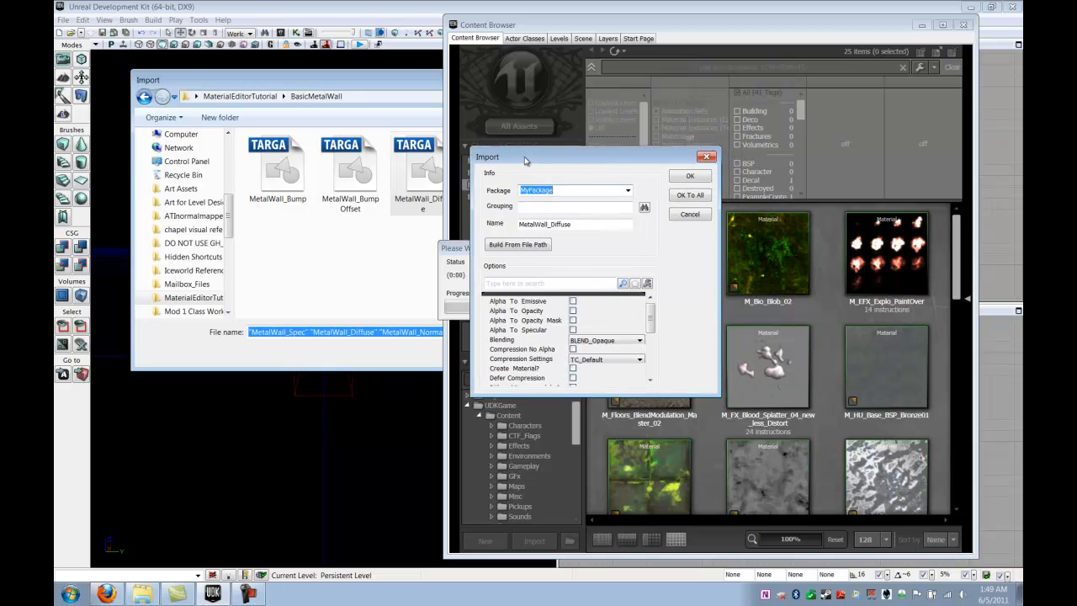
click(569, 192)
drag(574, 192, 502, 187)
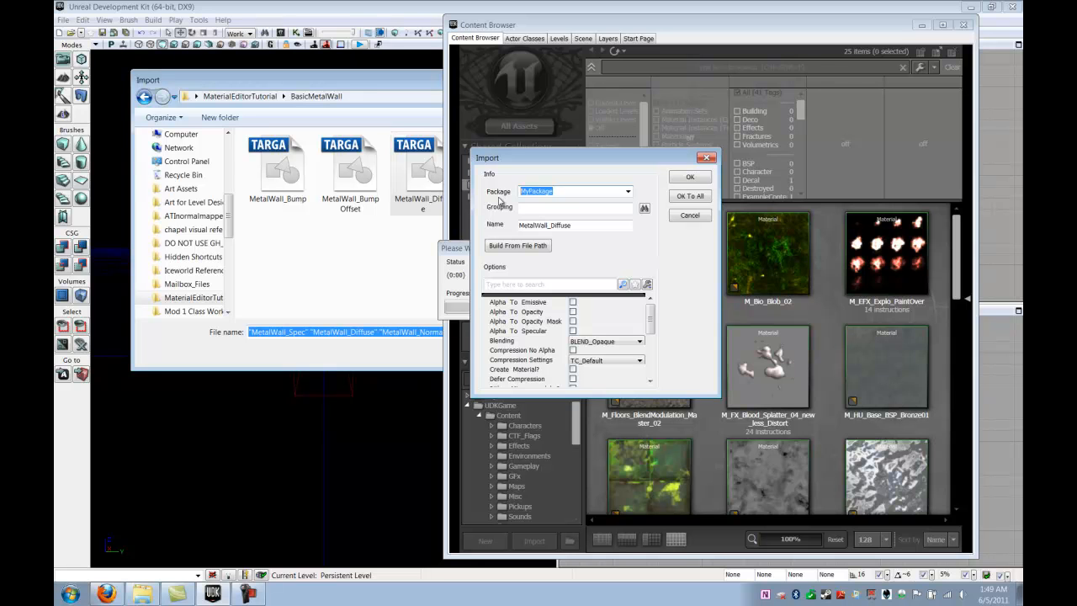
text(Molinari_tutorial)
click(561, 211)
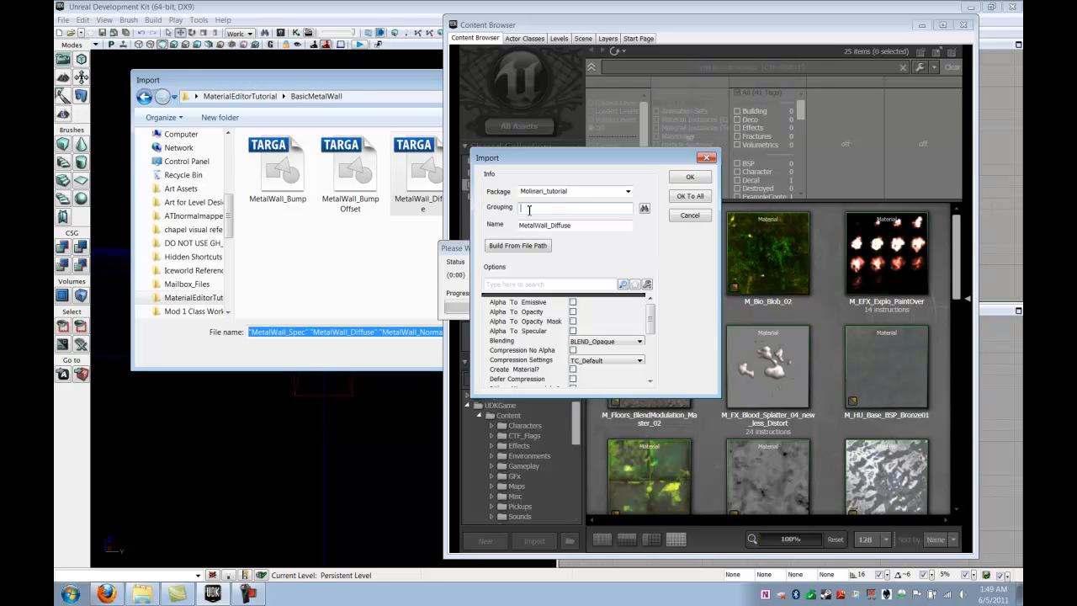
text(Texture)
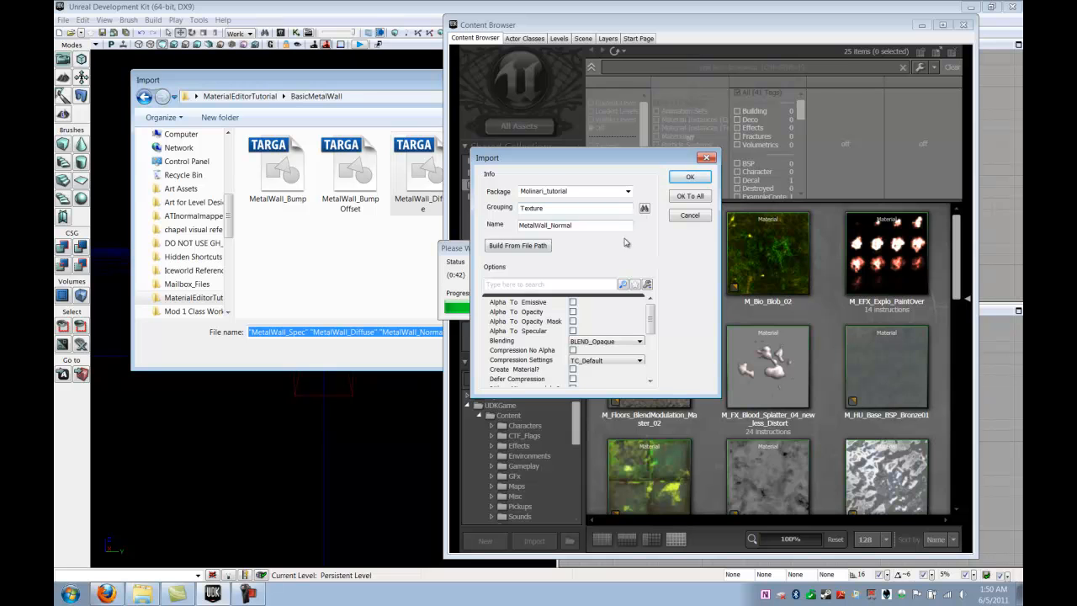
click(677, 180)
click(693, 178)
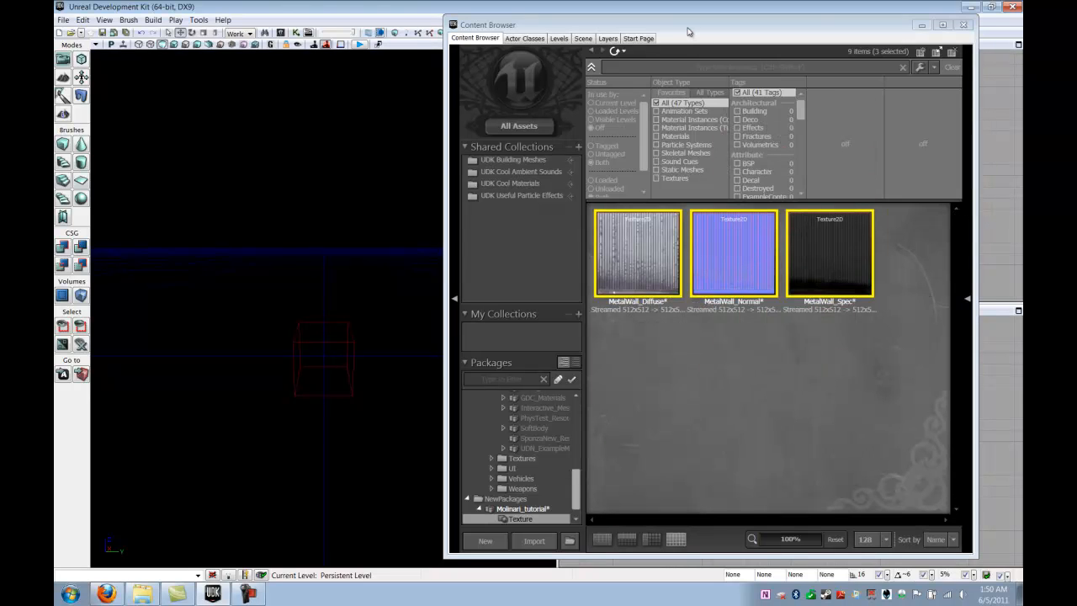
- Deselect the three imported textures and select only MetalWall_Diffuse
drag(692, 25, 677, 17)
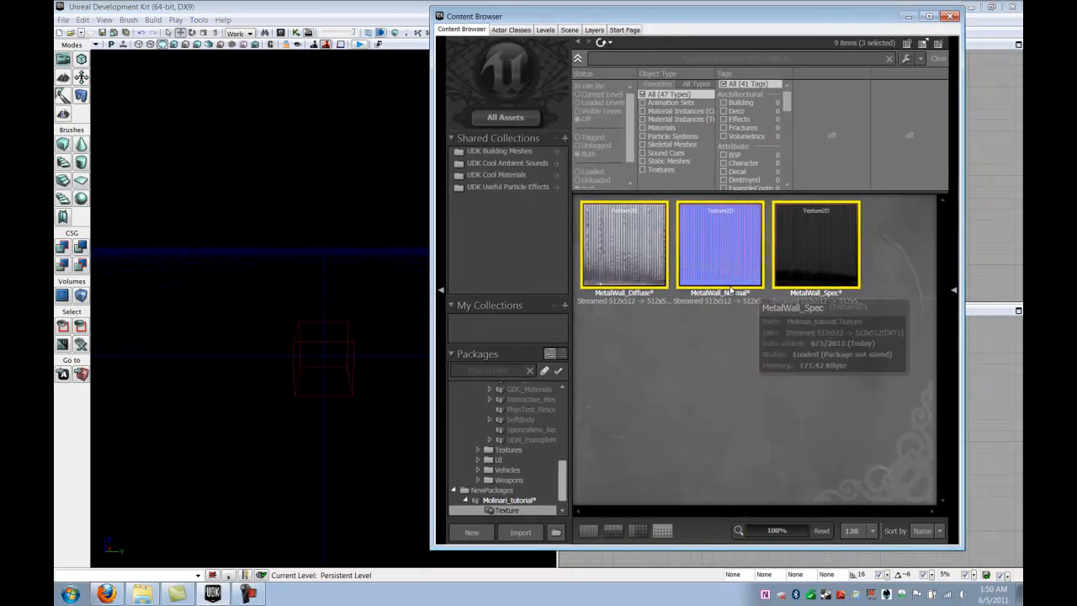
click(797, 343)
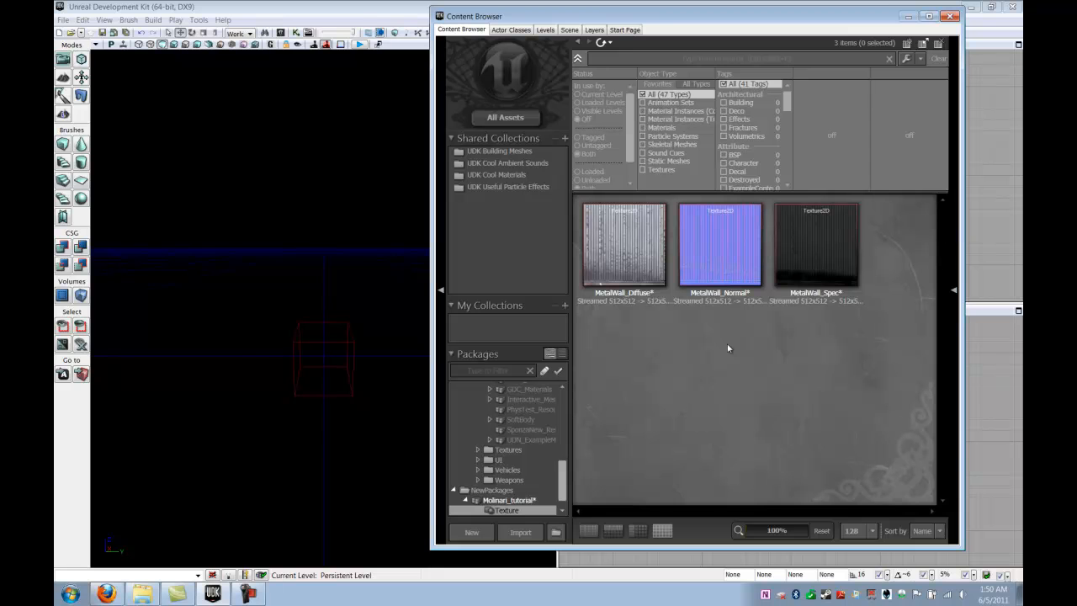
drag(664, 18, 683, 22)
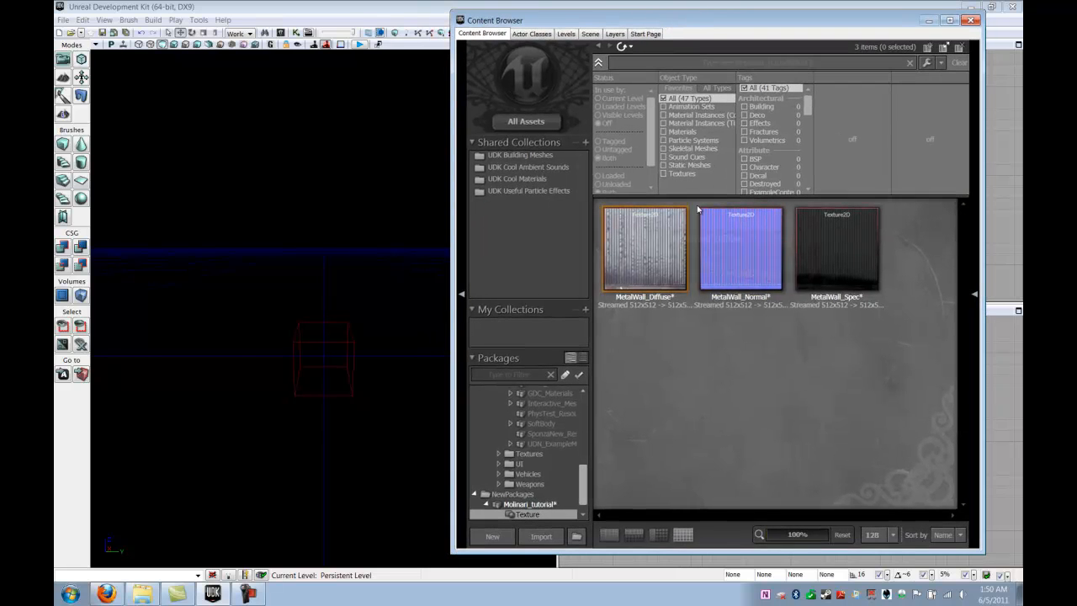
click(646, 267)
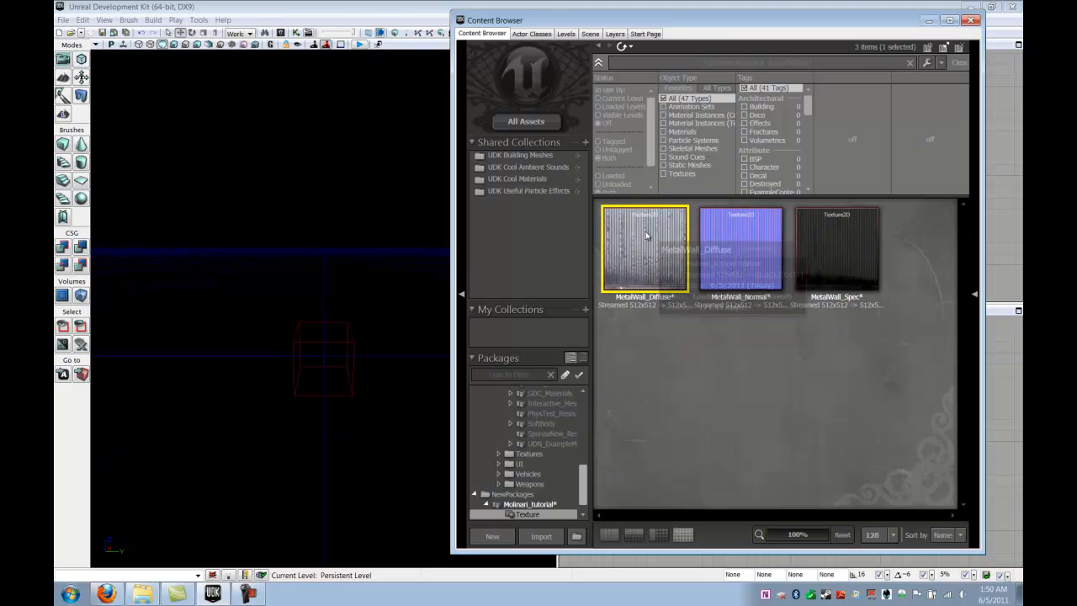
- Create MetalWall_Material from the diffuse texture in the Molinari_tutorial package's Material group
click(708, 330)
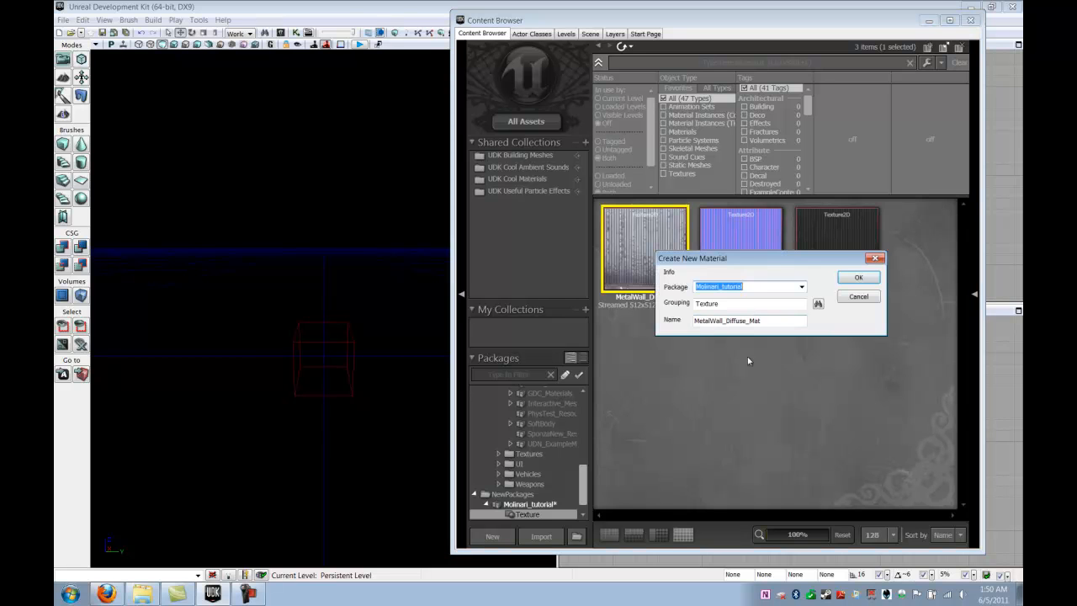
drag(763, 260, 701, 276)
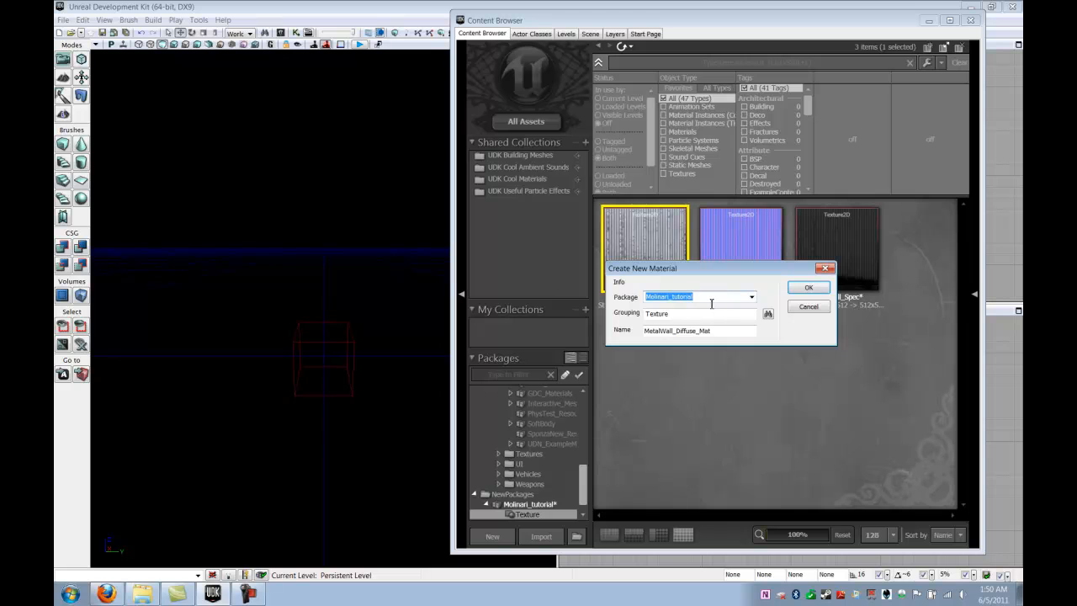
drag(702, 315, 597, 323)
text(Material)
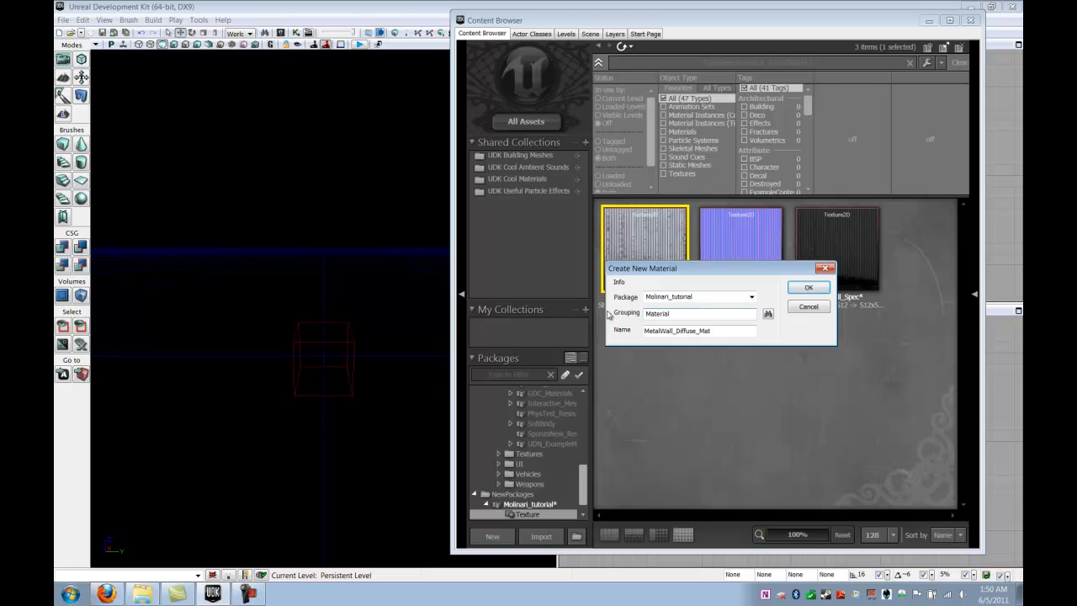
drag(725, 331, 677, 331)
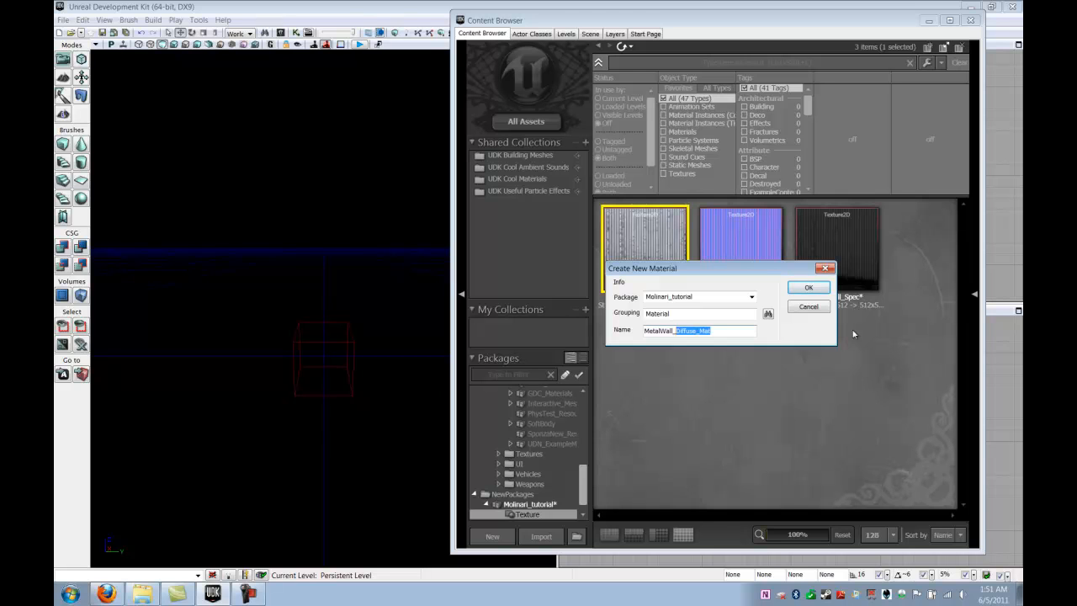
text(Material)
click(813, 289)
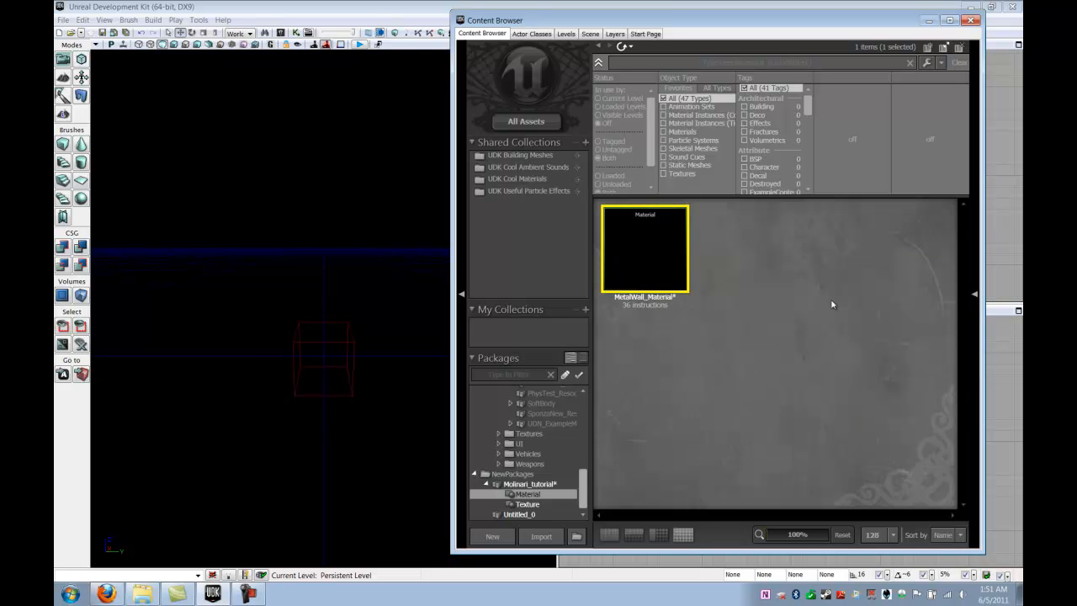
- Open MetalWall_Material in the Material Editor, enlarge the window and centre the material node
double_click(647, 250)
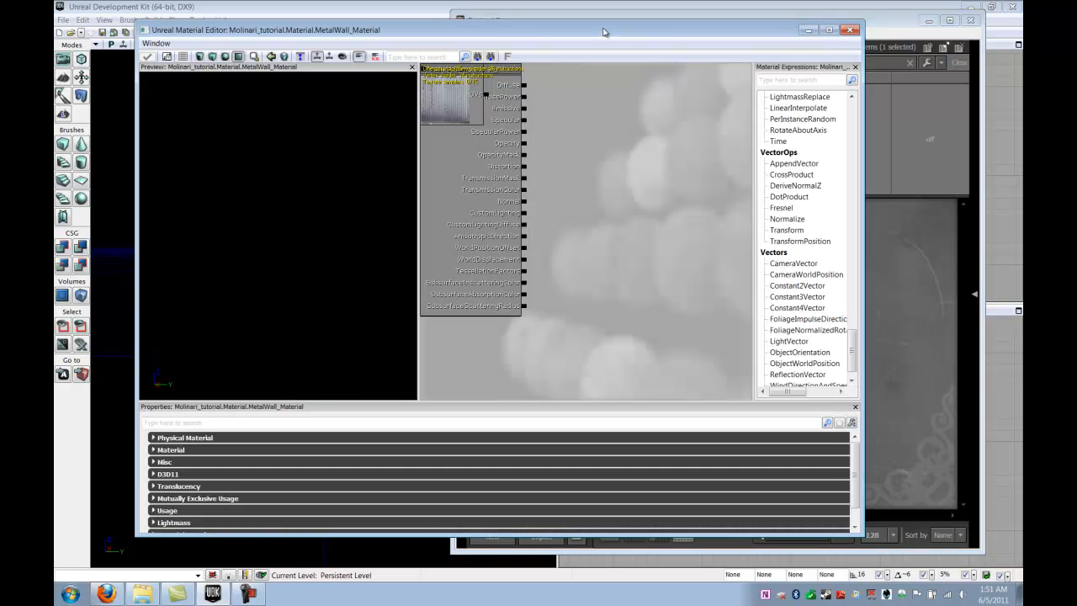
drag(605, 34, 597, 30)
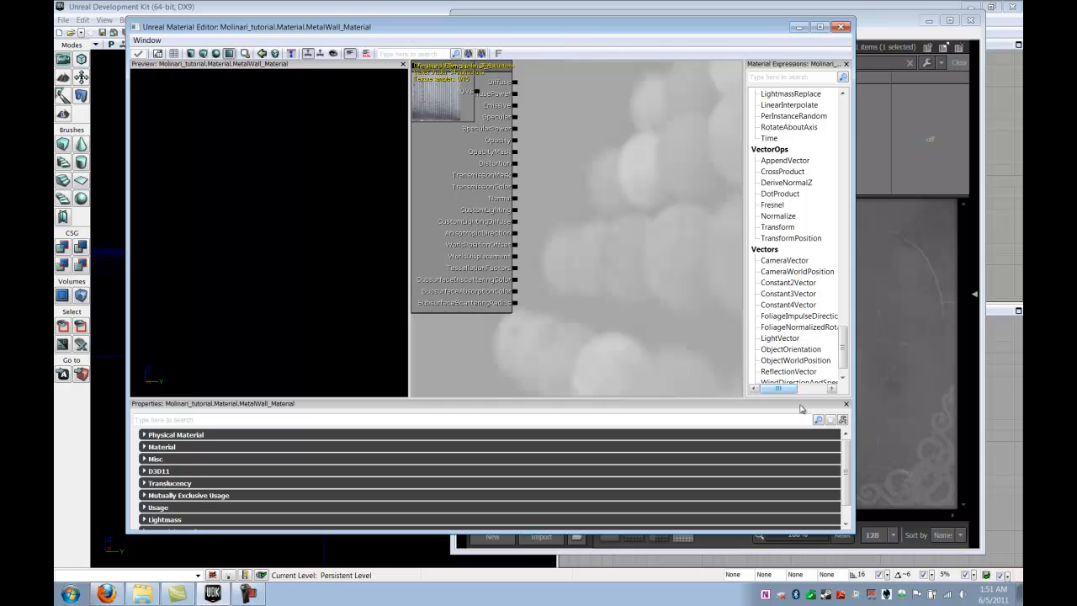
drag(851, 530, 877, 563)
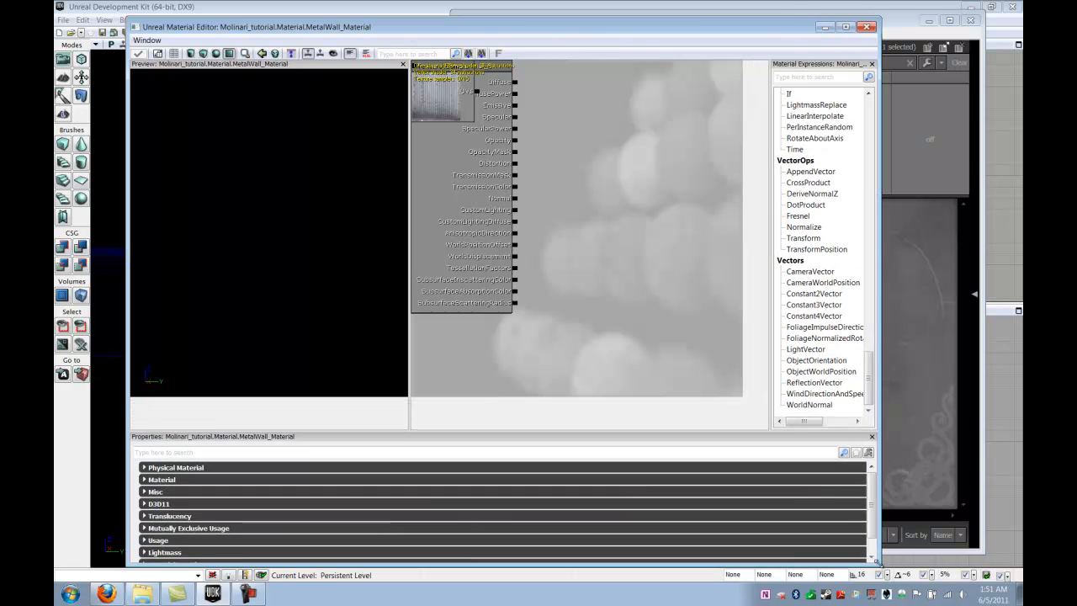
drag(593, 32, 596, 26)
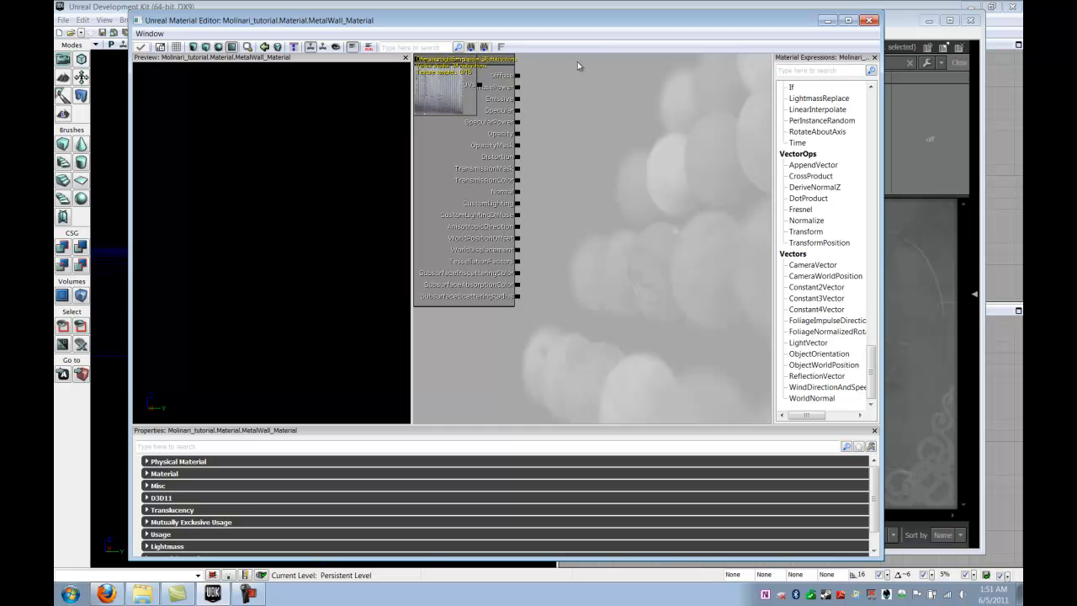
drag(559, 139, 582, 192)
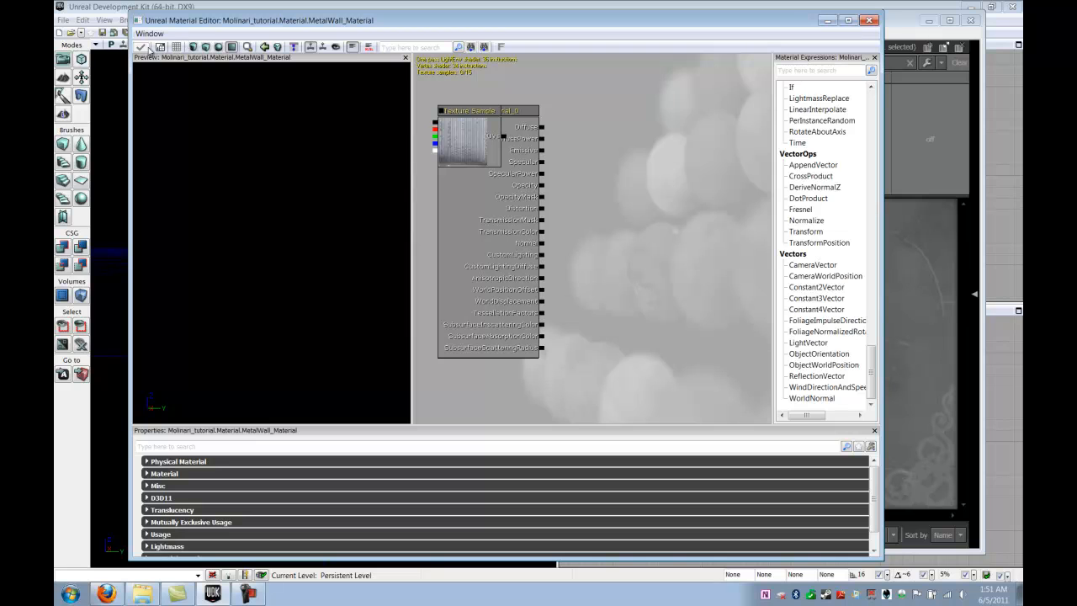
- Apply the material changes and widen the Material Editor window
click(141, 47)
mouse_move(572, 176)
mouse_down()
mouse_move(586, 188)
mouse_move(560, 199)
mouse_move(571, 193)
mouse_up()
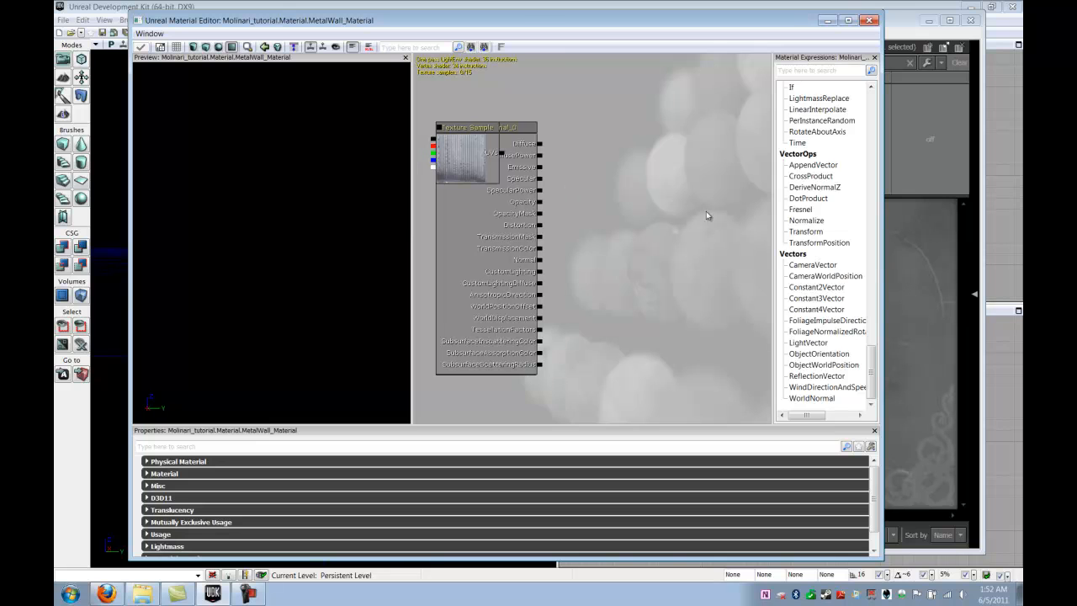
drag(881, 269, 950, 269)
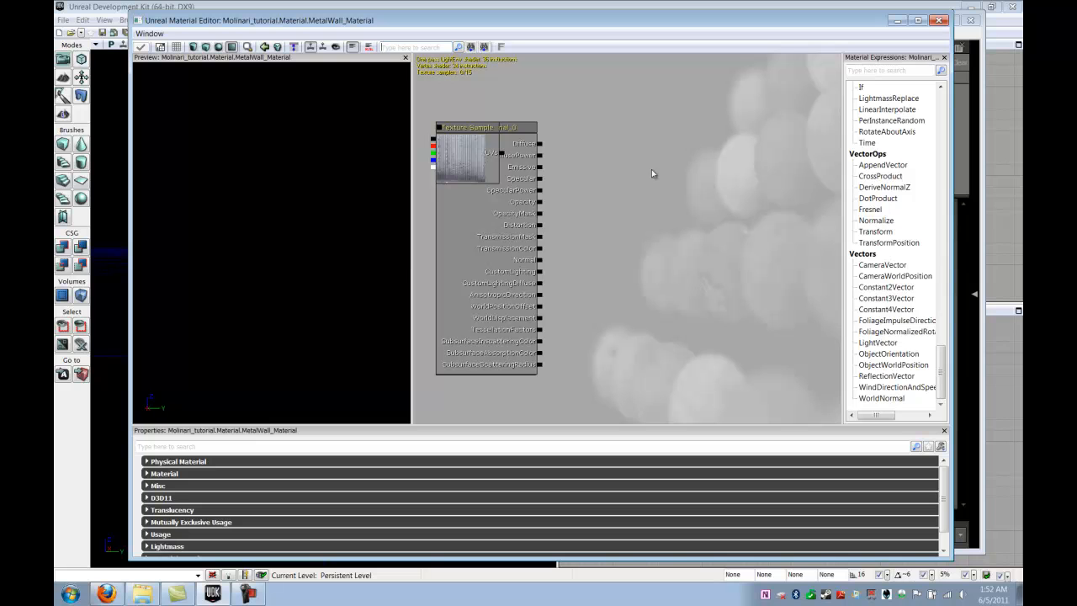
- Zoom in and select the texture sample node to inspect its texture
drag(637, 197, 658, 183)
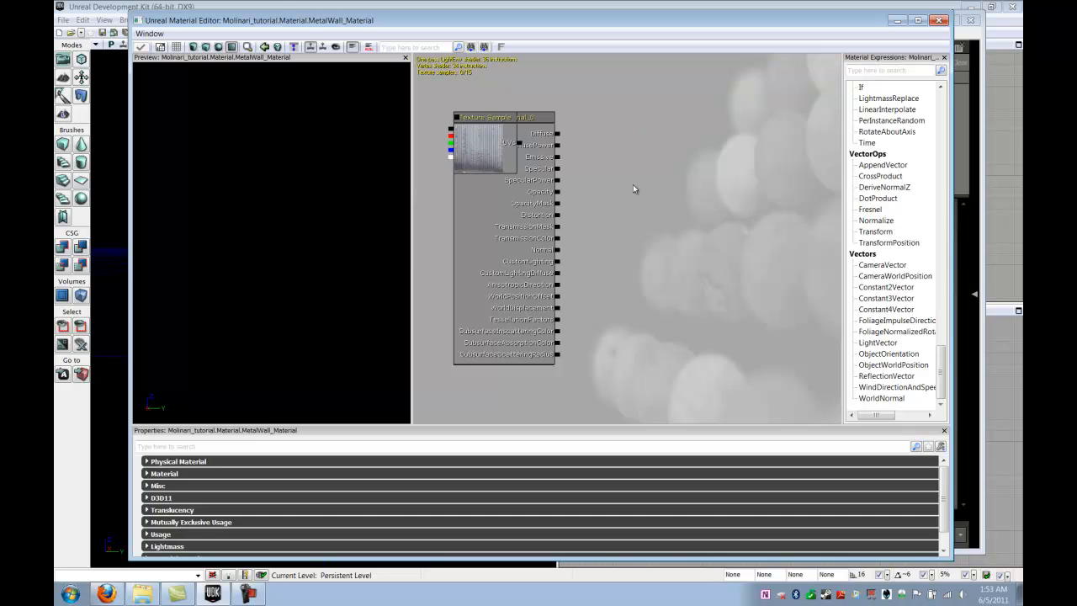
drag(632, 184, 621, 177)
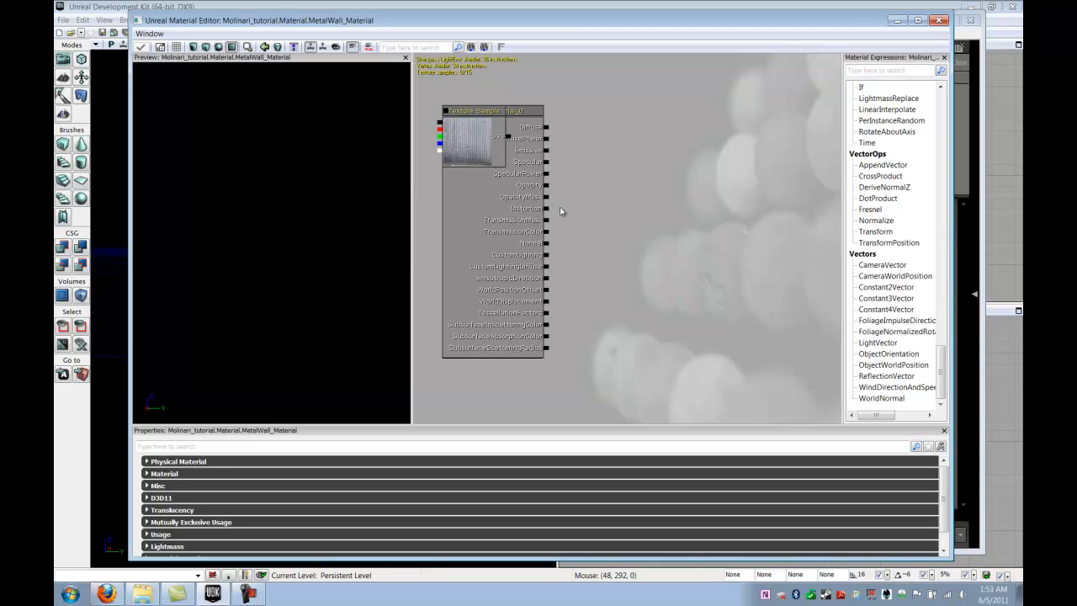
scroll(898, 374, up, 15)
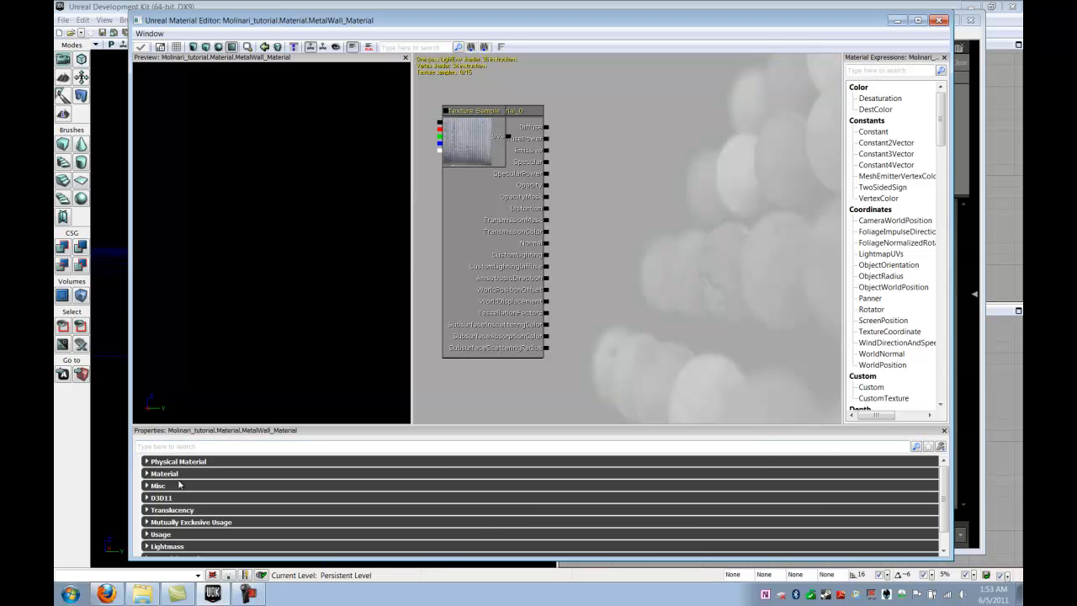
click(466, 158)
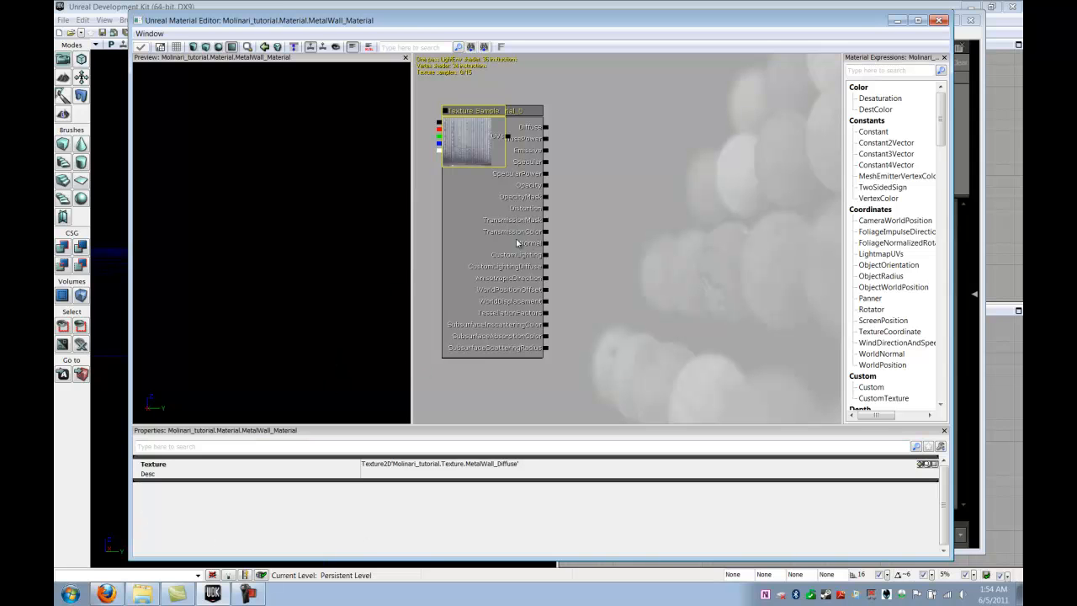
- Drag the Texture Sample off the material node to the right
mouse_move(573, 152)
mouse_down()
mouse_move(621, 190)
mouse_move(577, 161)
mouse_move(596, 149)
mouse_move(573, 155)
mouse_up()
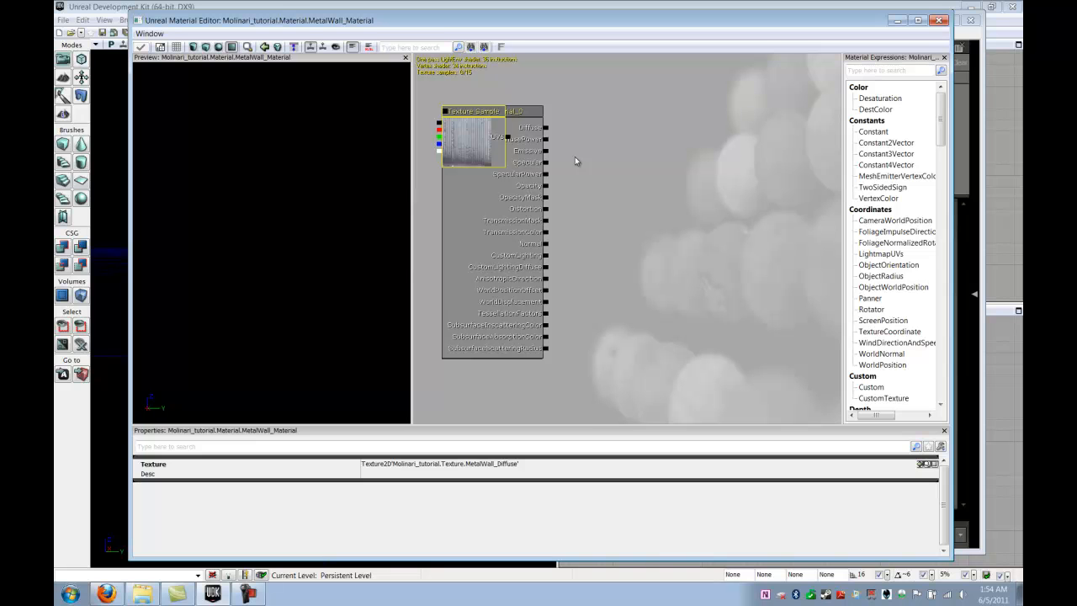
drag(584, 127, 594, 213)
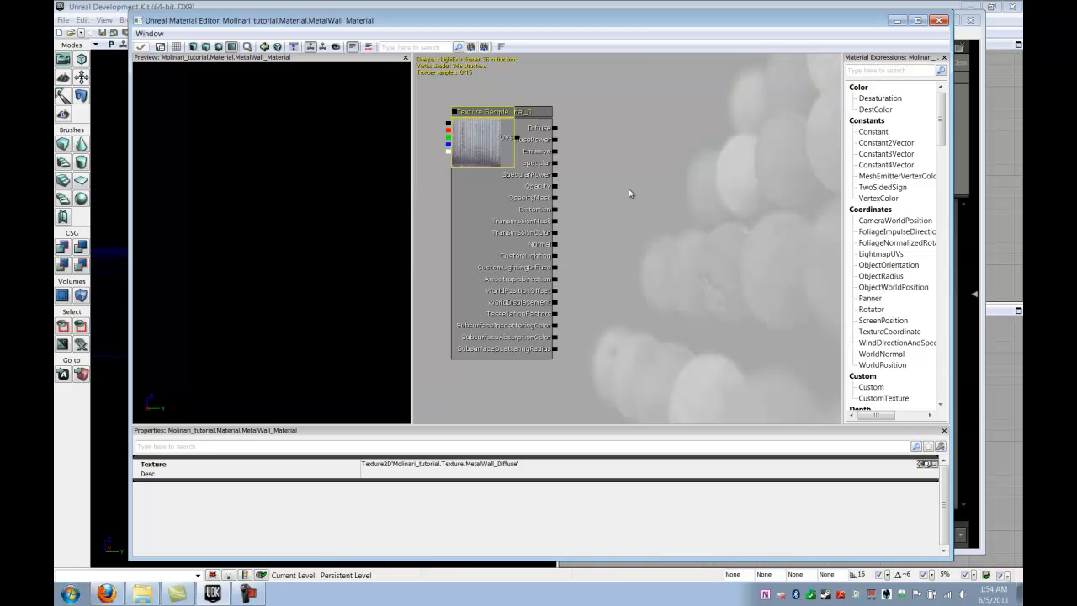
drag(620, 197, 617, 191)
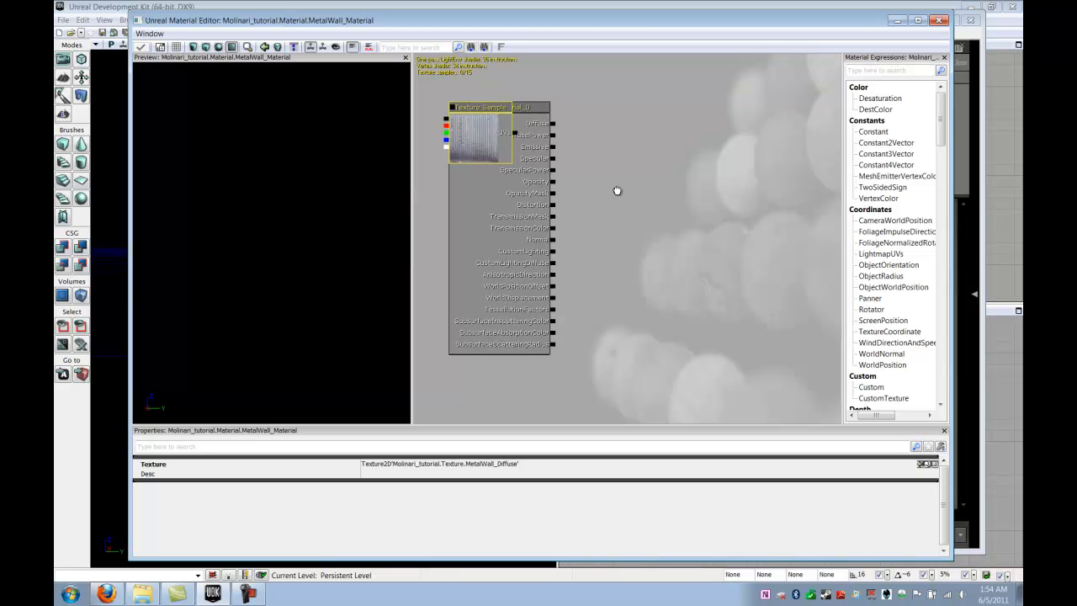
scroll(396, 401, down, 8)
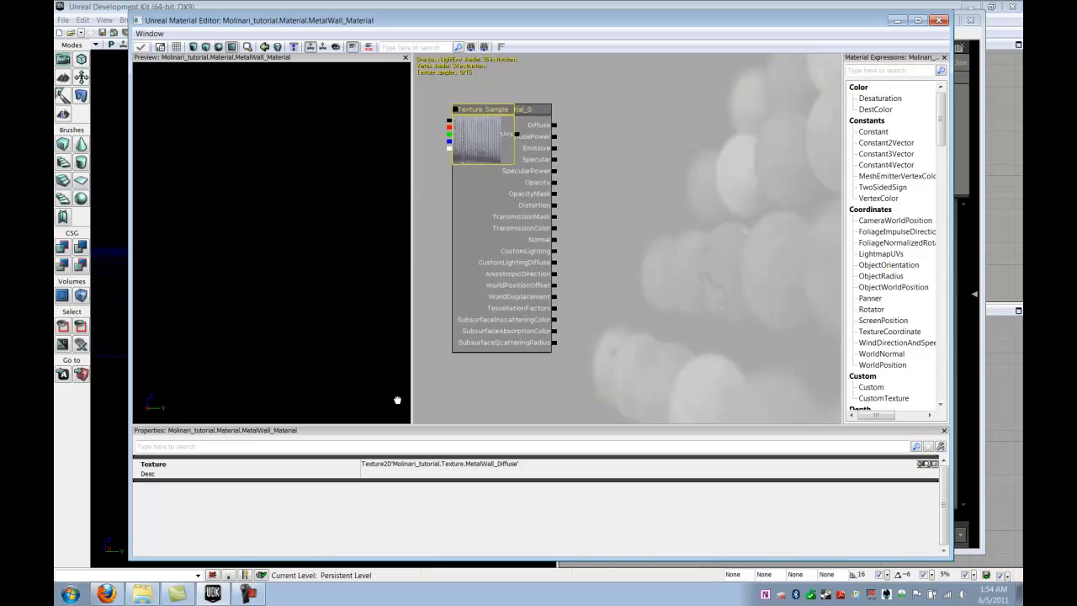
scroll(387, 231, up, 7)
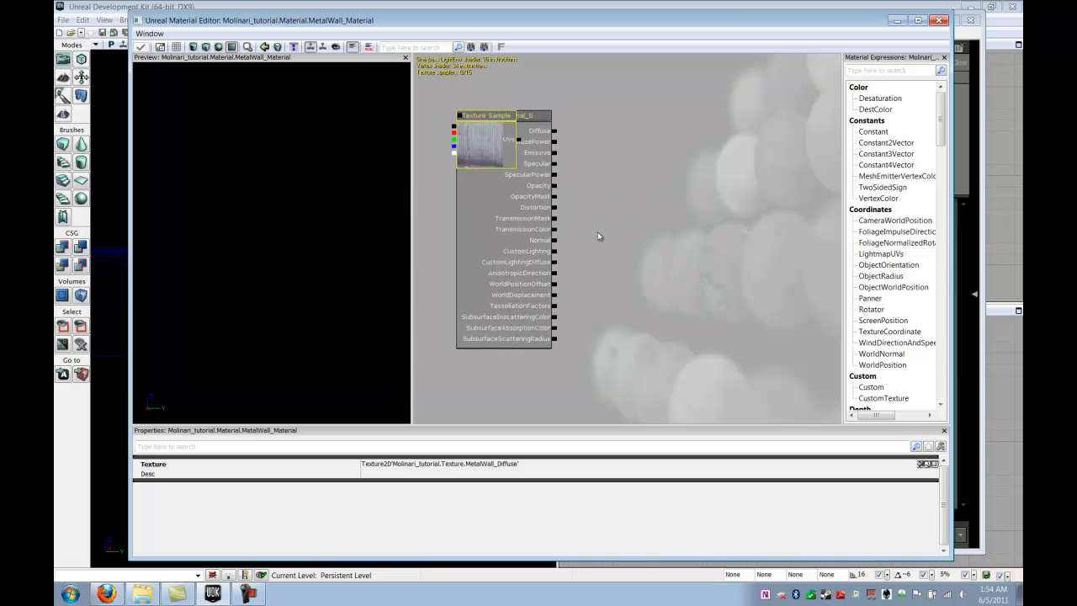
scroll(619, 240, down, 7)
scroll(610, 247, up, 7)
scroll(610, 250, down, 7)
scroll(609, 254, up, 7)
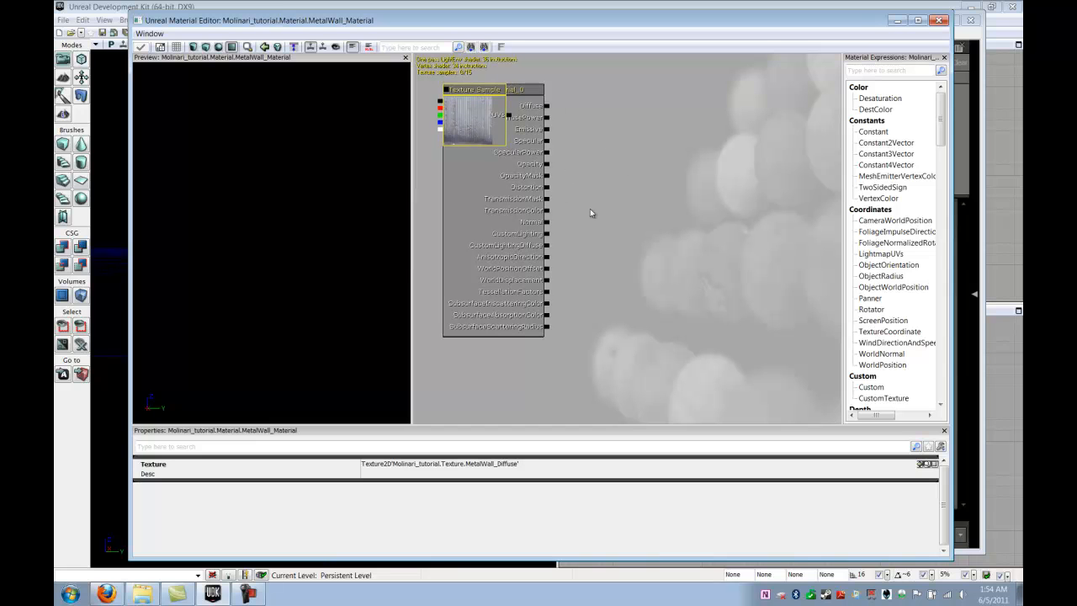
drag(467, 113, 647, 99)
- Marquee-select the relocated Texture Sample node
scroll(681, 134, down, 2)
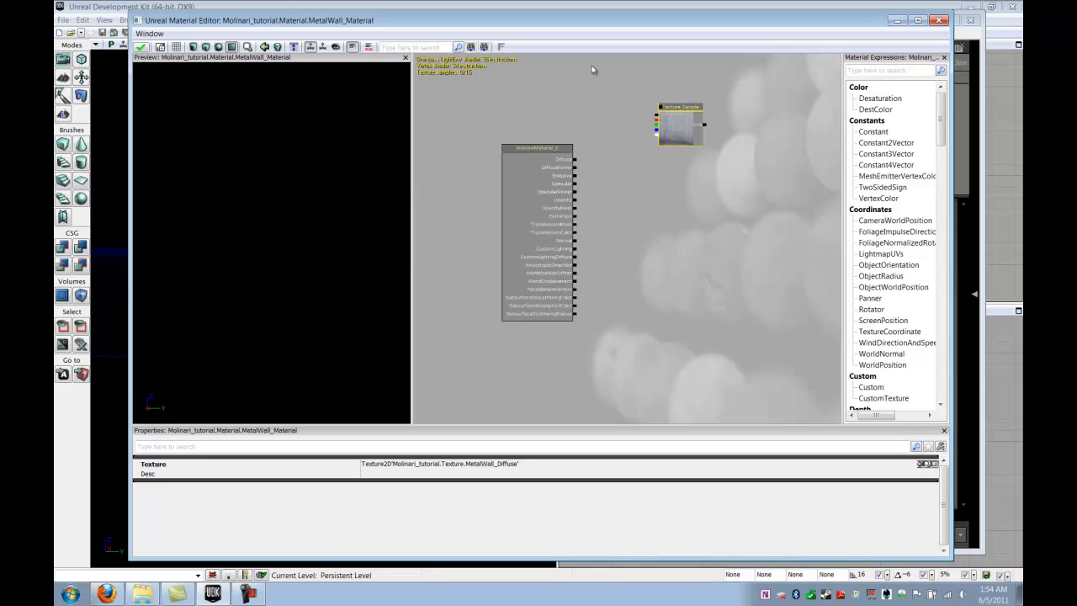
ctrl+alt+drag(586, 78, 818, 324)
ctrl+alt+drag(609, 94, 830, 338)
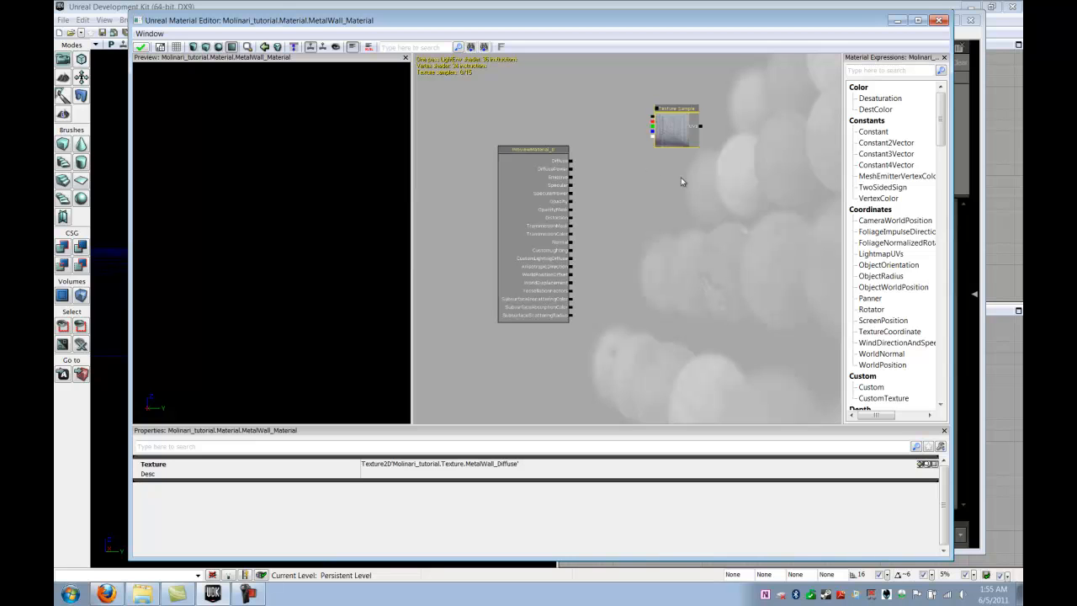
- Bring up the graph's expression list and the Texture Sample node's context menu
right_click(450, 242)
mouse_move(471, 232)
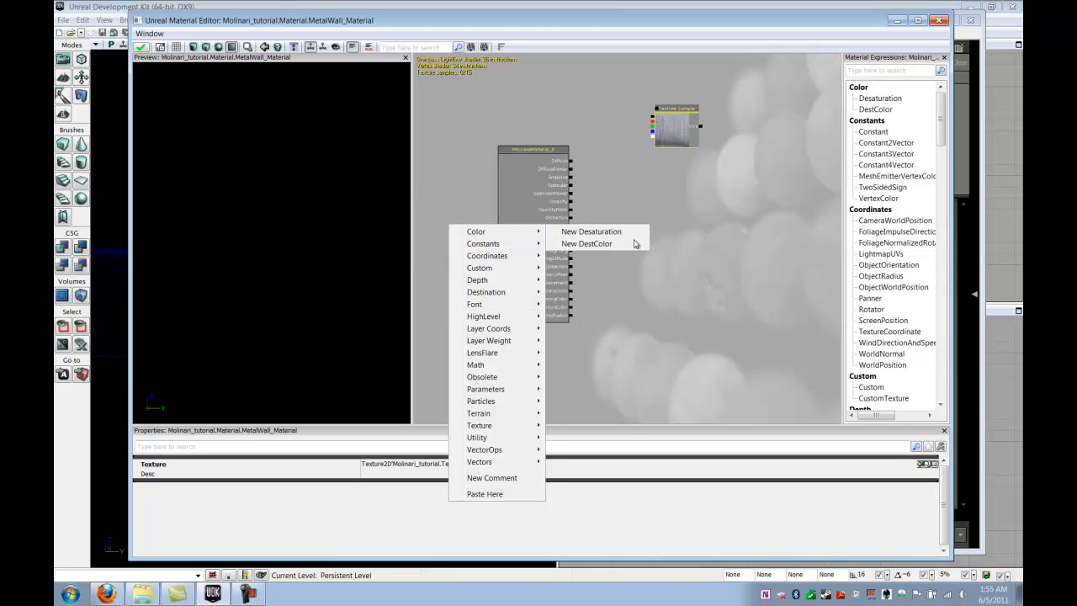
click(673, 127)
right_click(671, 126)
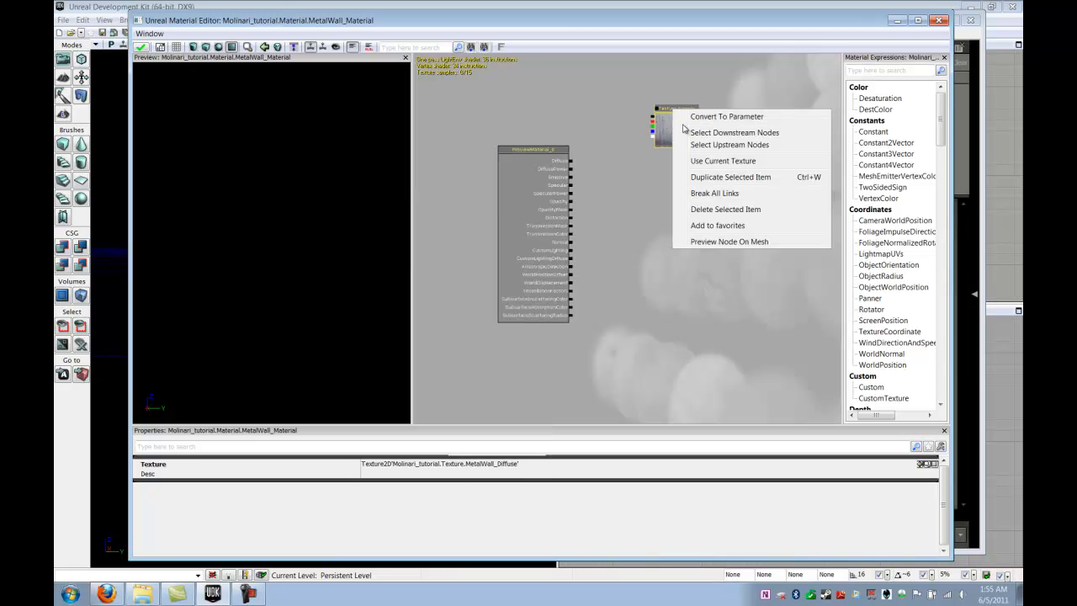
- Move the diffuse Texture Sample beside the material node and wire its colour to Diffuse
click(596, 101)
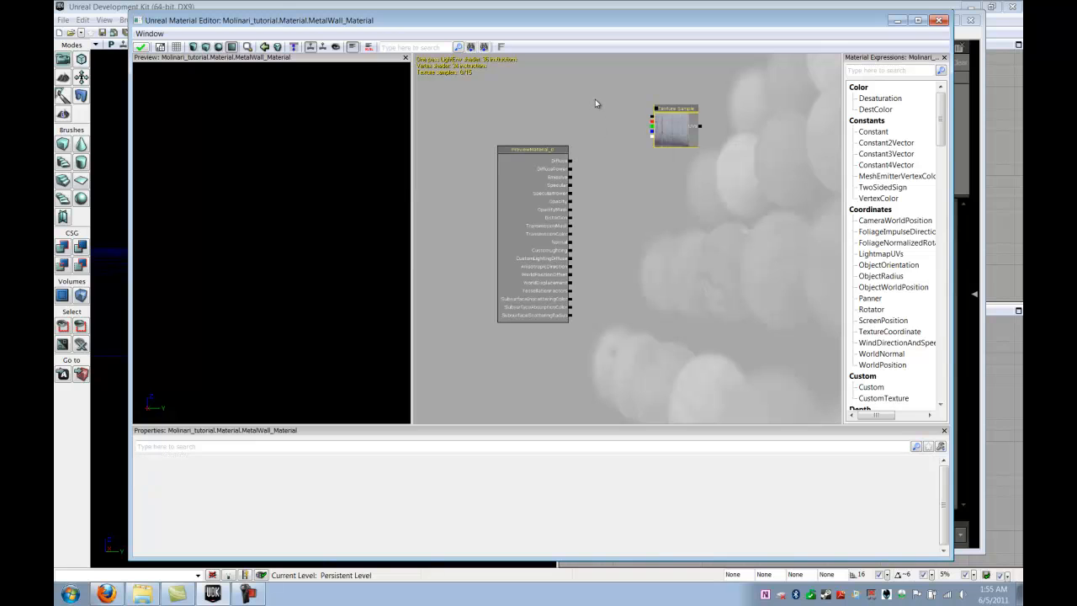
drag(616, 185, 596, 180)
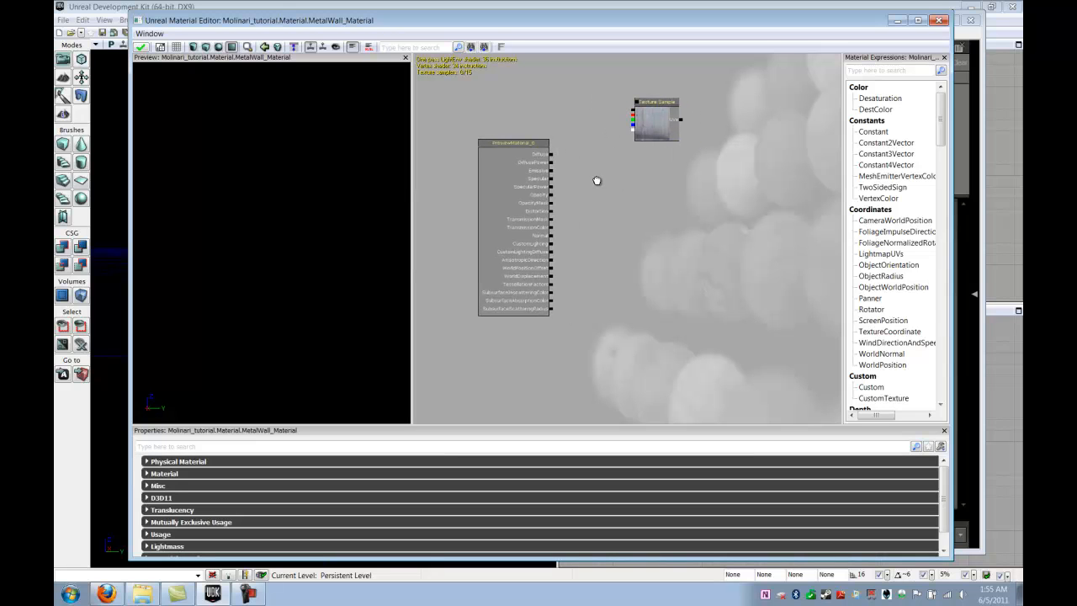
click(646, 130)
drag(647, 125, 675, 139)
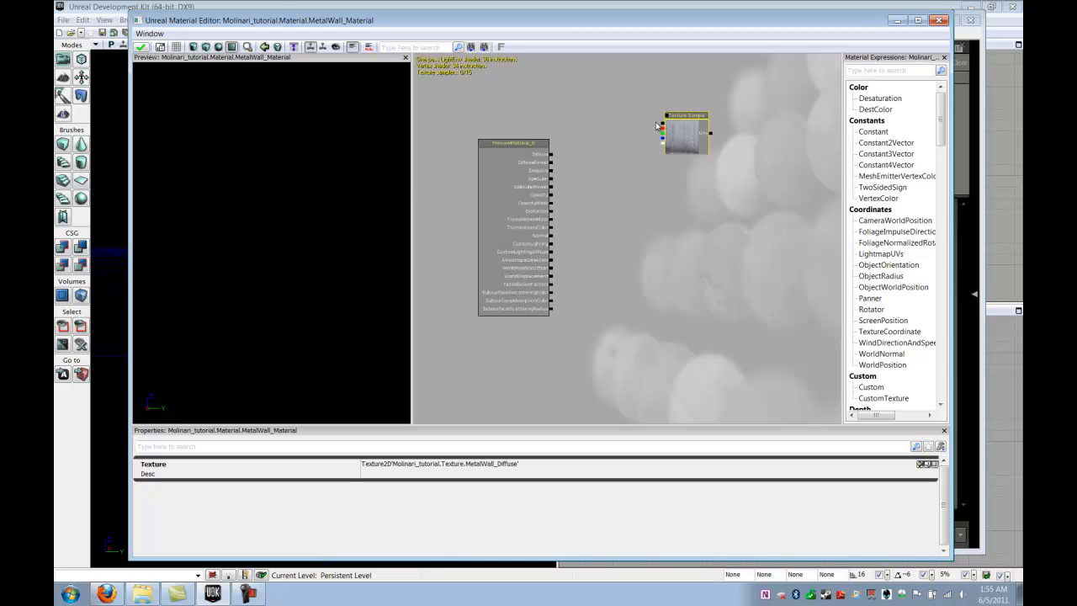
drag(661, 126, 551, 158)
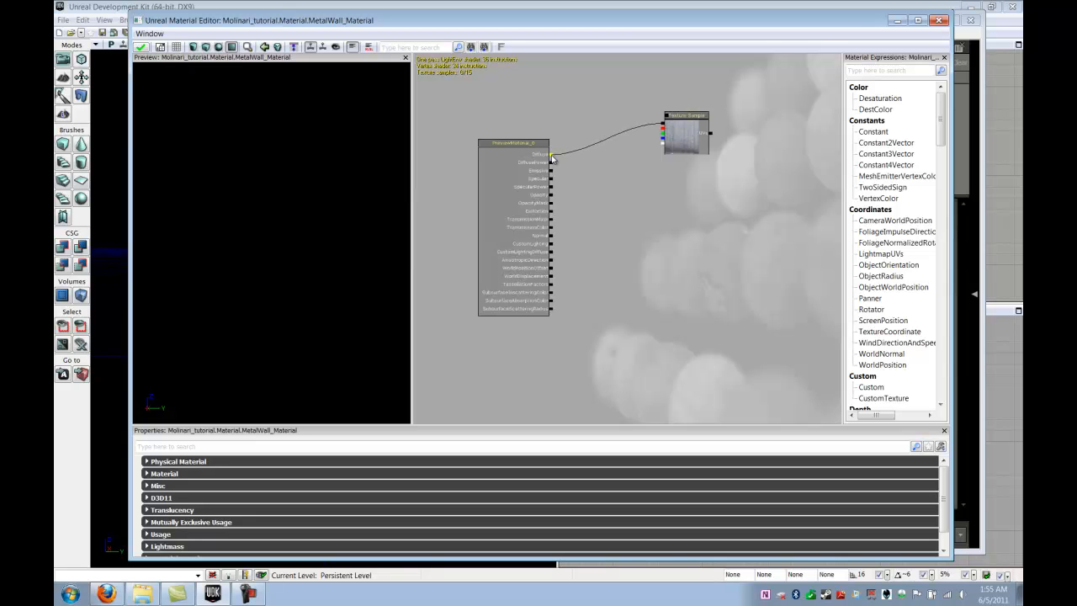
- Reposition the MetalWall_Diffuse texture node and turn the preview wall toward the viewer
click(690, 130)
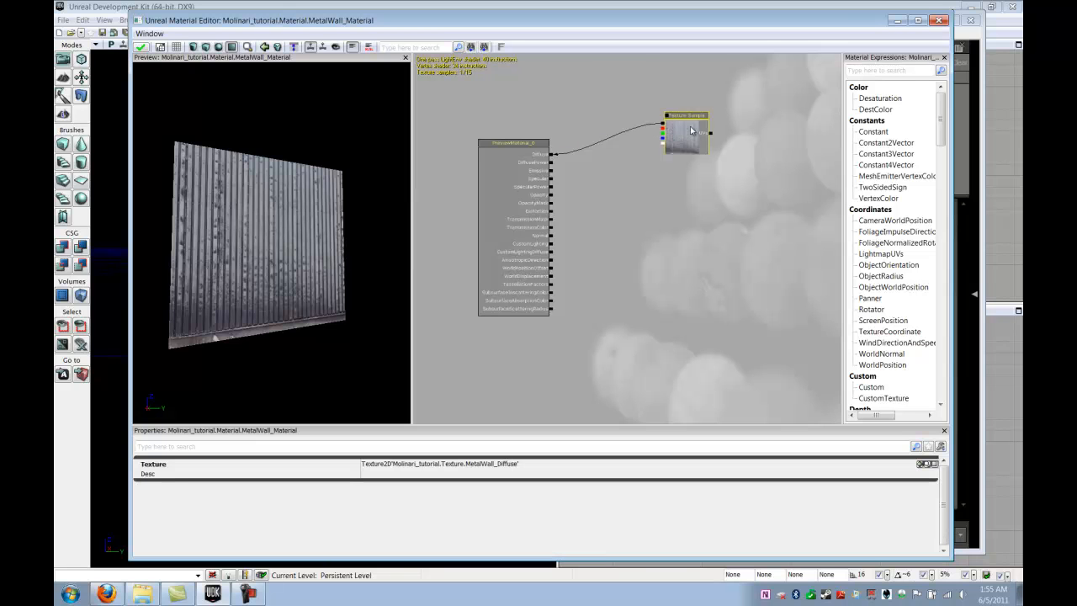
drag(688, 136, 694, 124)
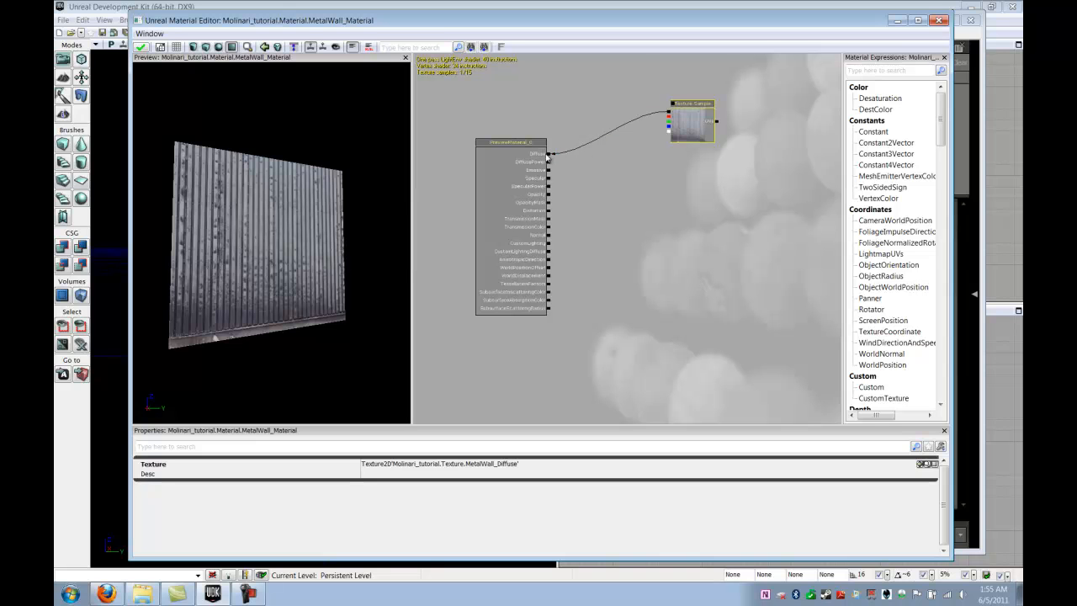
mouse_move(228, 221)
mouse_down()
mouse_move(241, 229)
mouse_move(210, 213)
mouse_move(222, 228)
mouse_move(180, 216)
mouse_move(225, 228)
mouse_move(235, 216)
mouse_move(207, 243)
mouse_move(217, 235)
mouse_up()
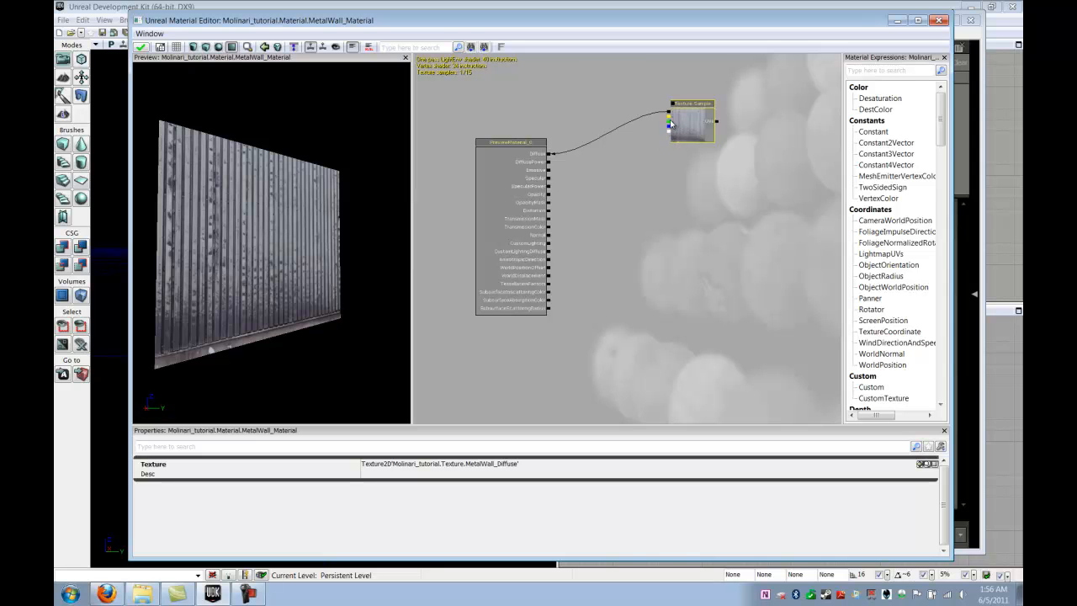
drag(687, 113, 697, 108)
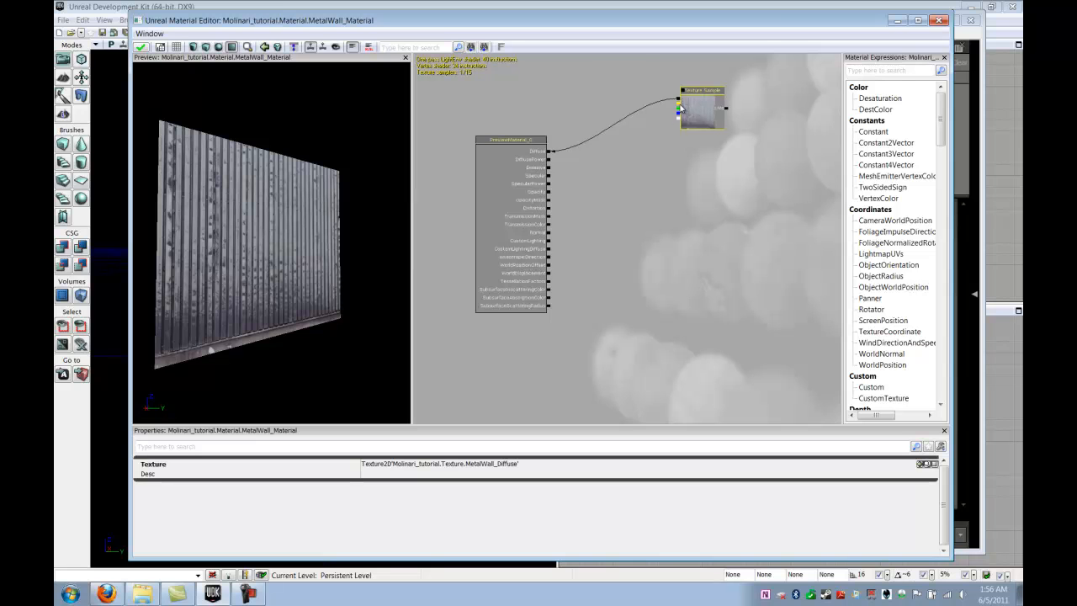
click(680, 108)
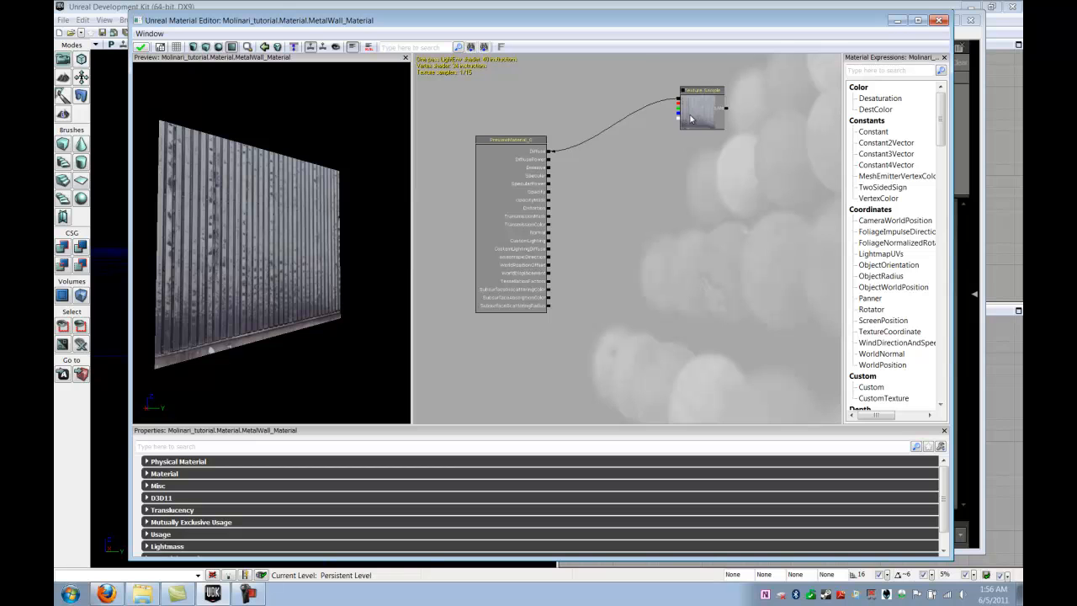
click(689, 119)
mouse_move(698, 112)
mouse_down()
mouse_move(711, 114)
mouse_move(703, 107)
mouse_up()
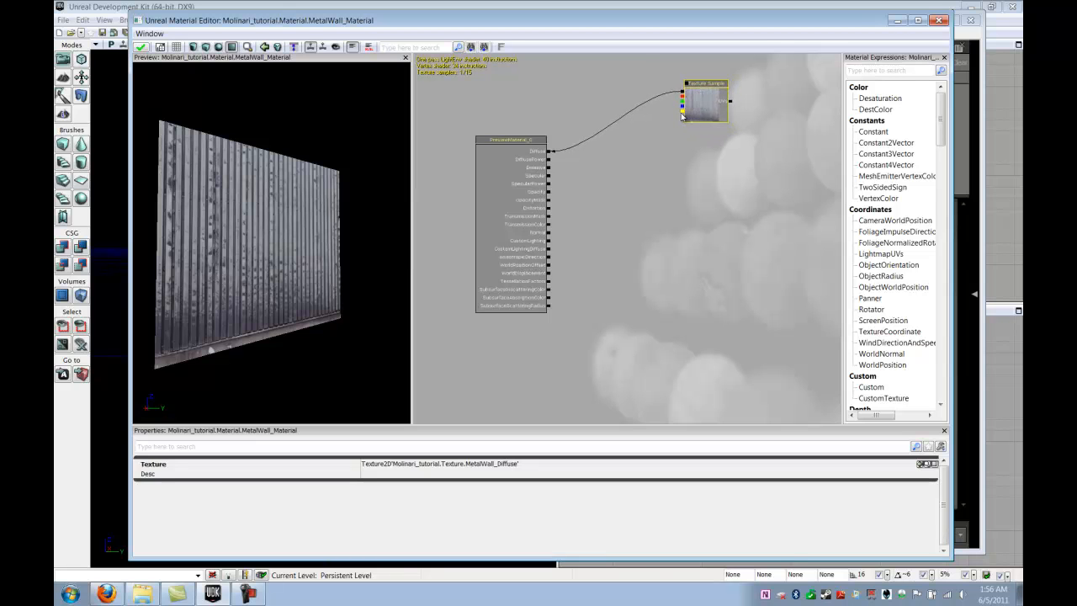
click(671, 123)
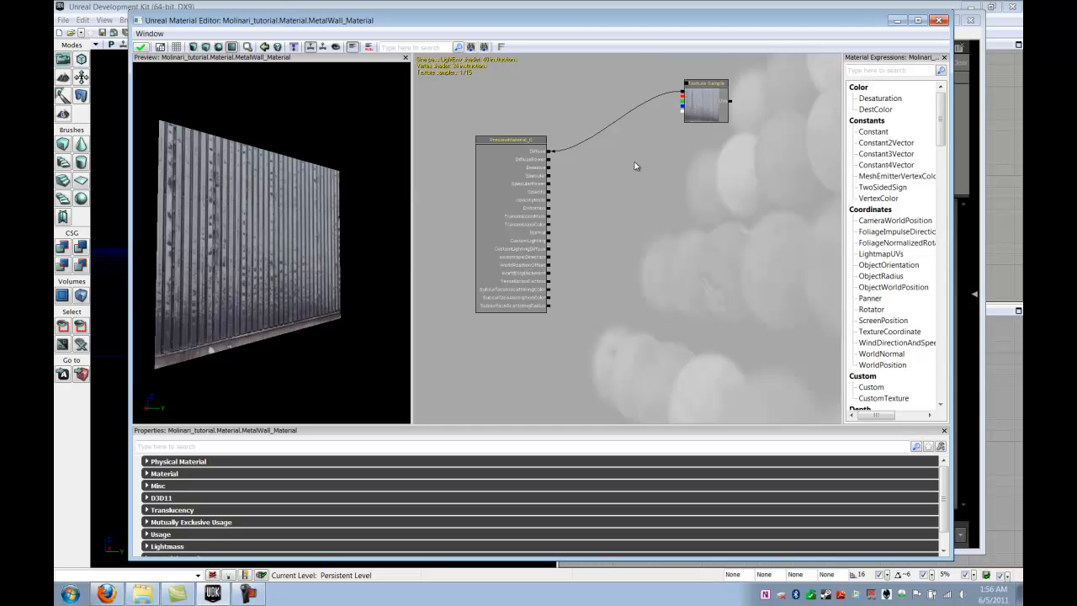
drag(632, 163, 628, 192)
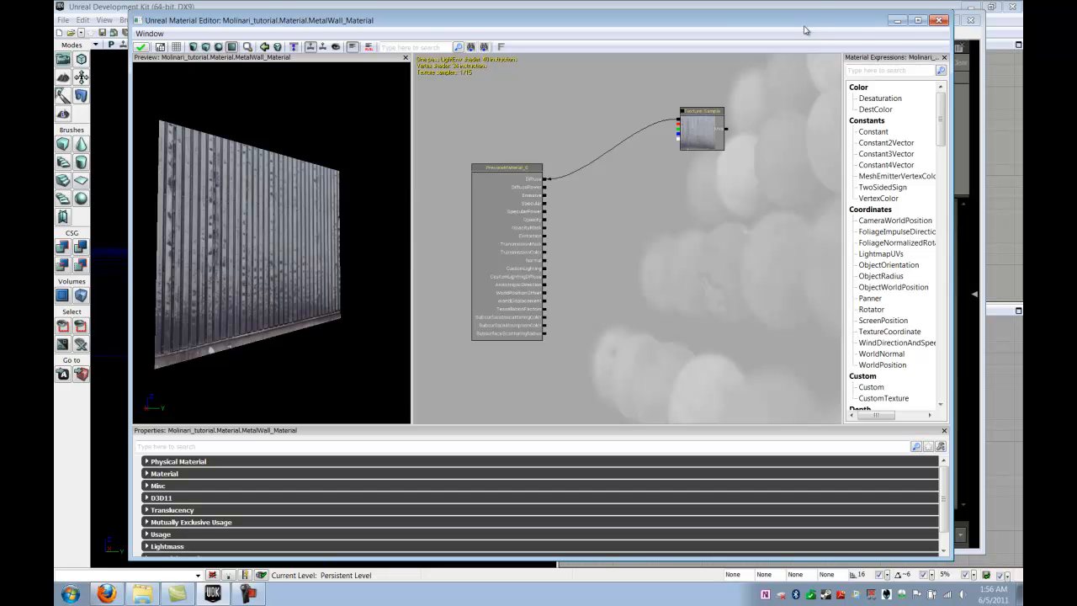
- Highlight MetalWall_Normal in the Content Browser's Texture package, then bring the Material Editor forward
drag(806, 26, 738, 43)
click(766, 22)
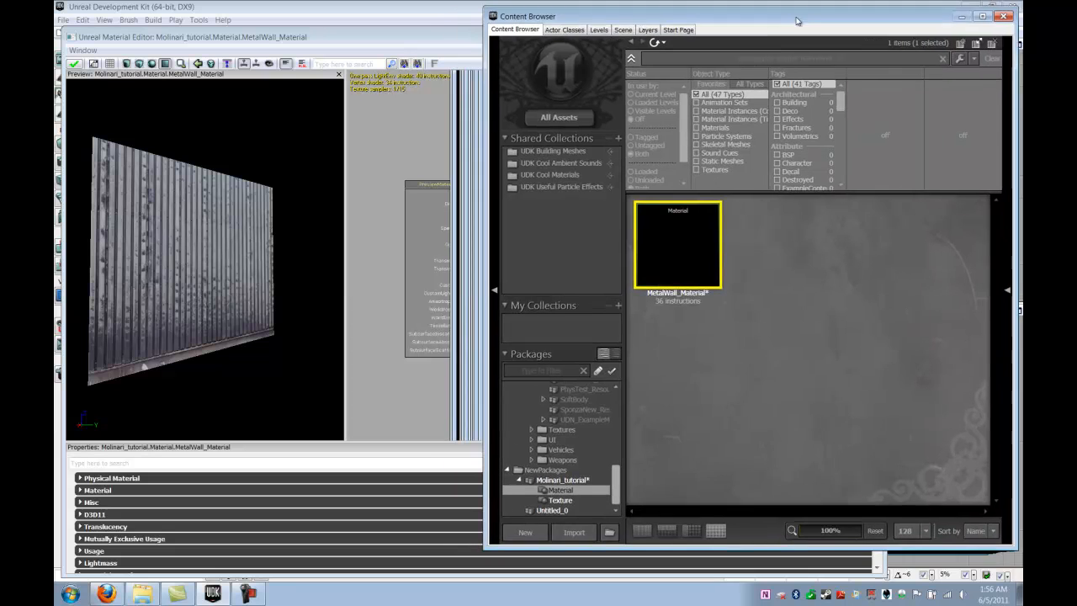
click(465, 48)
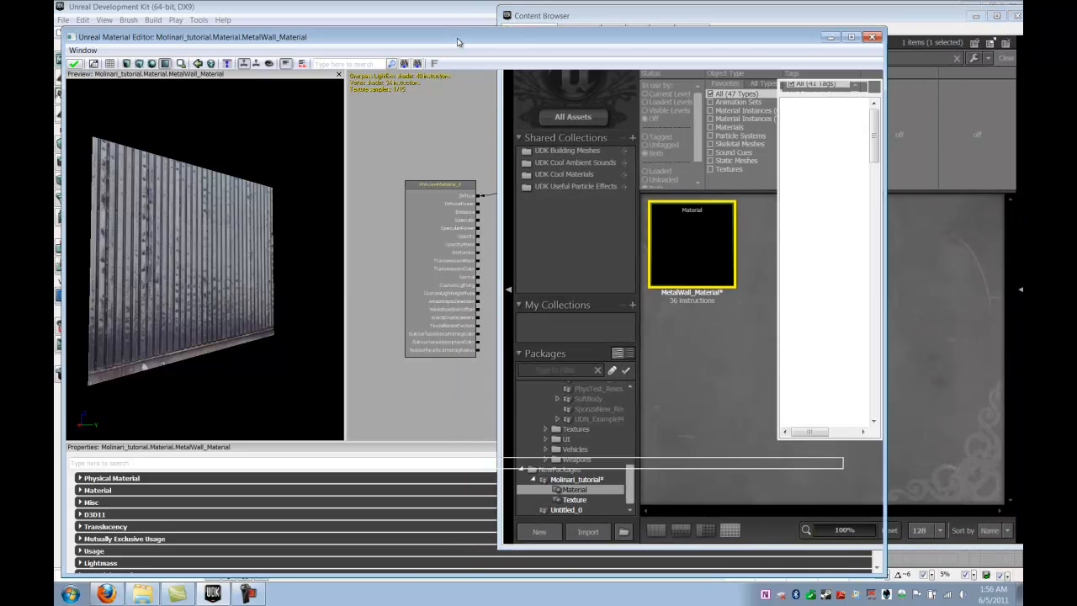
click(851, 23)
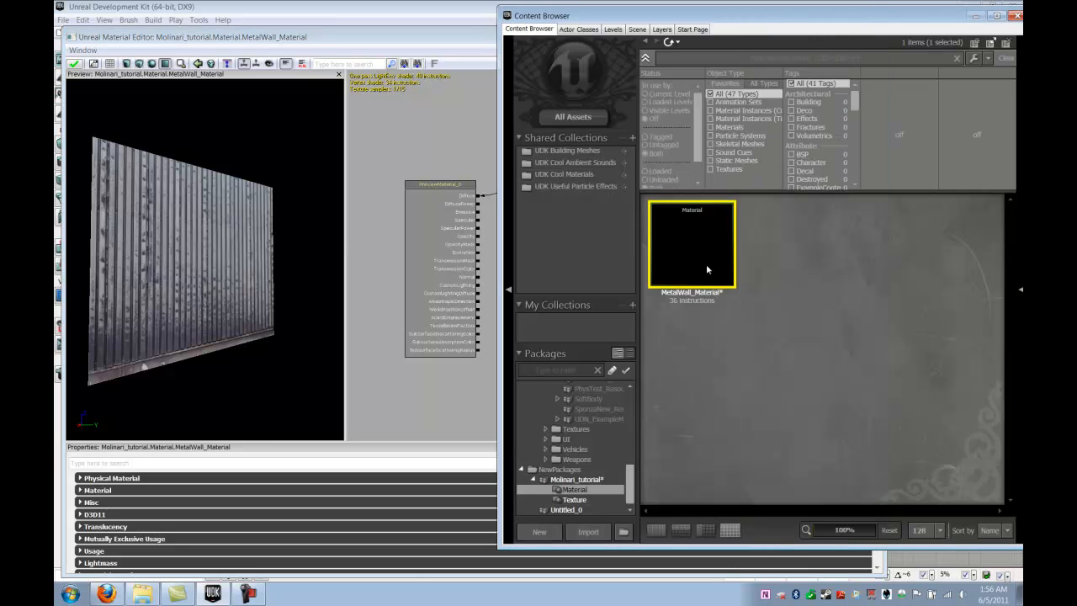
click(573, 500)
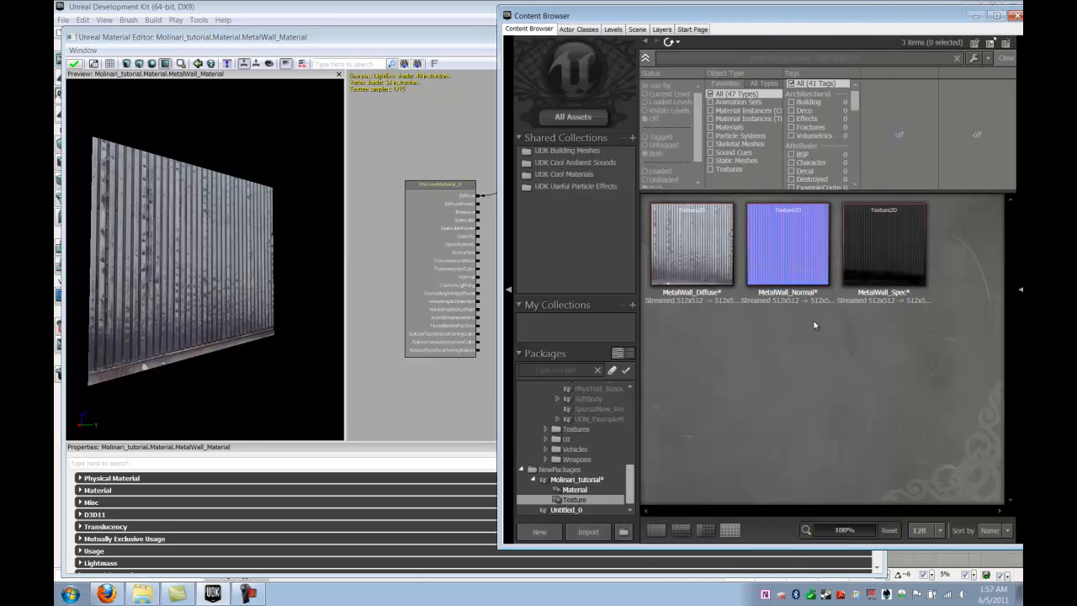
mouse_move(825, 242)
click(793, 248)
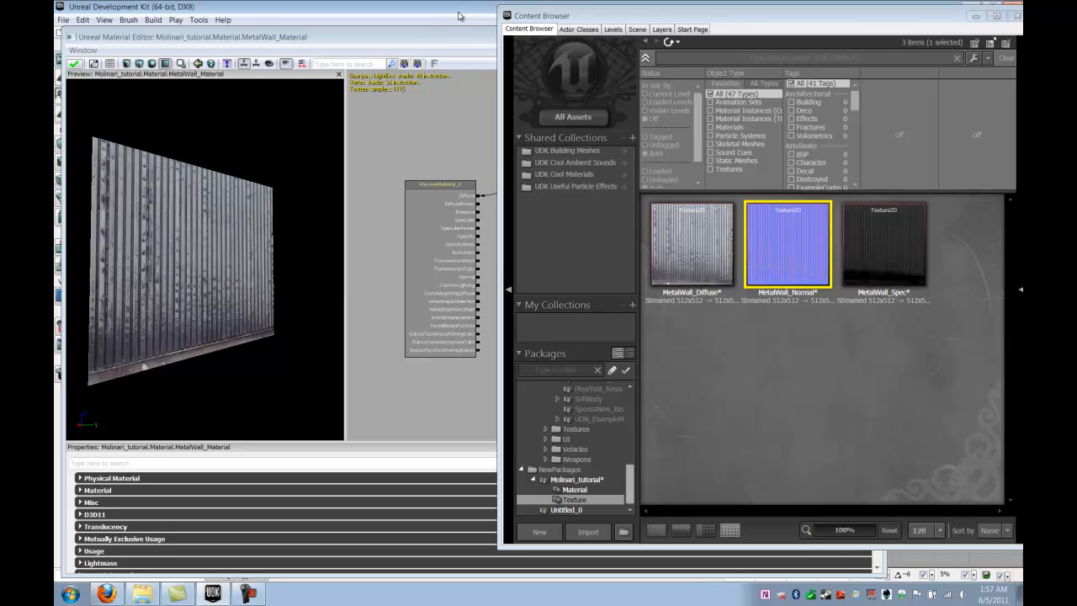
click(460, 39)
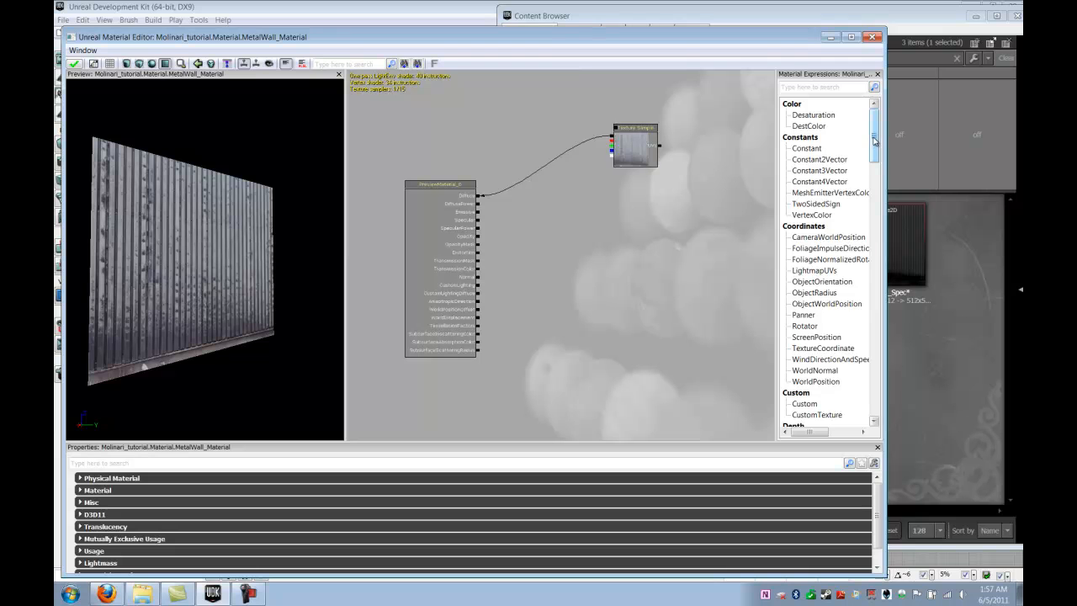
- Place a TextureSample node for MetalWall_Normal on the graph and zoom the preview onto the wall's relief
drag(874, 141, 877, 332)
click(823, 305)
drag(823, 308, 713, 302)
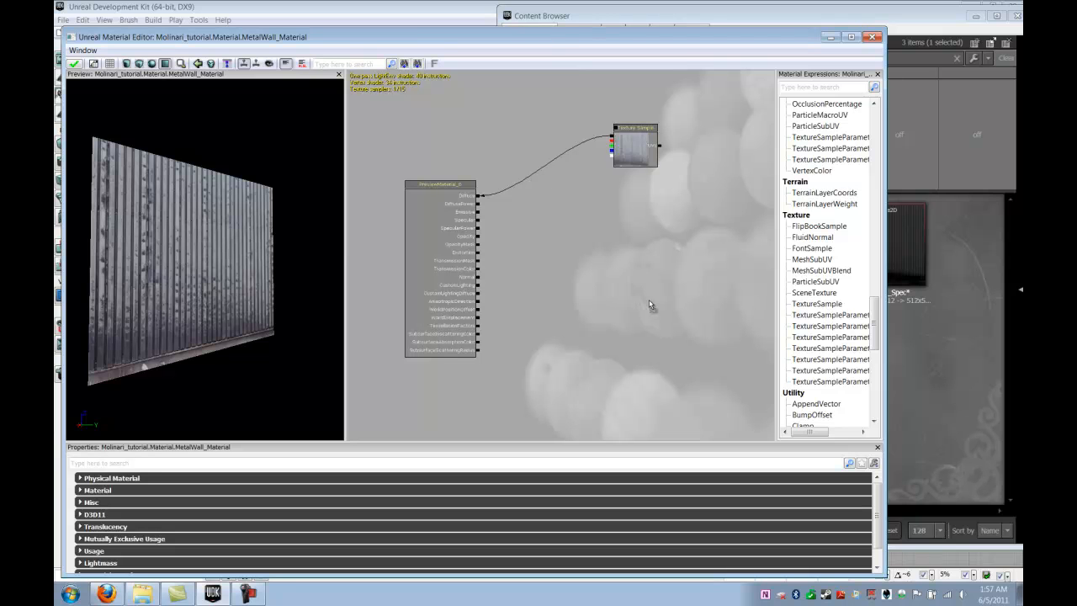
drag(645, 324, 645, 328)
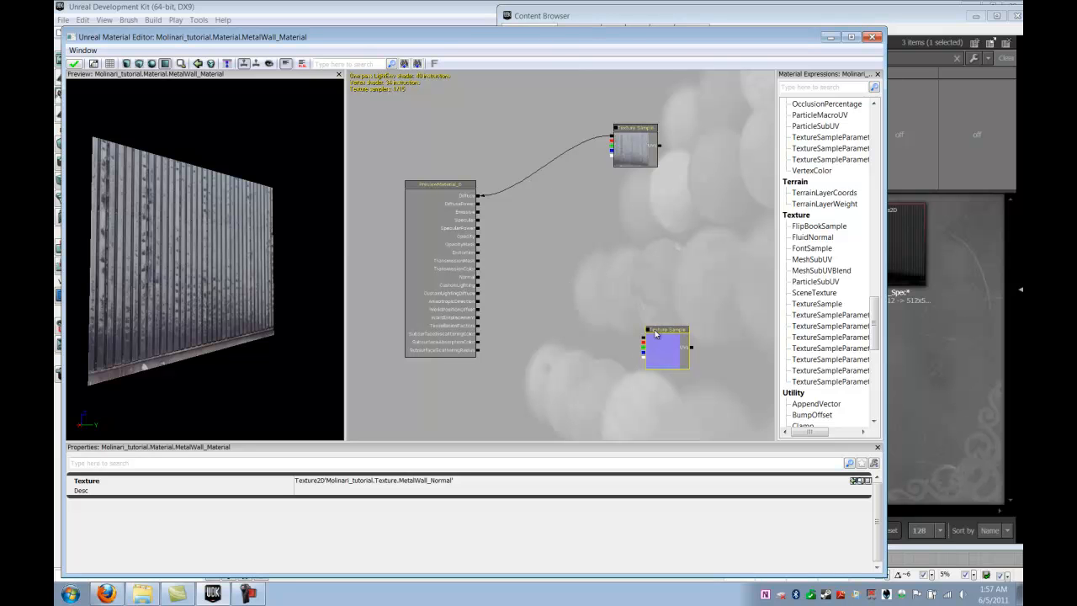
drag(667, 348, 479, 278)
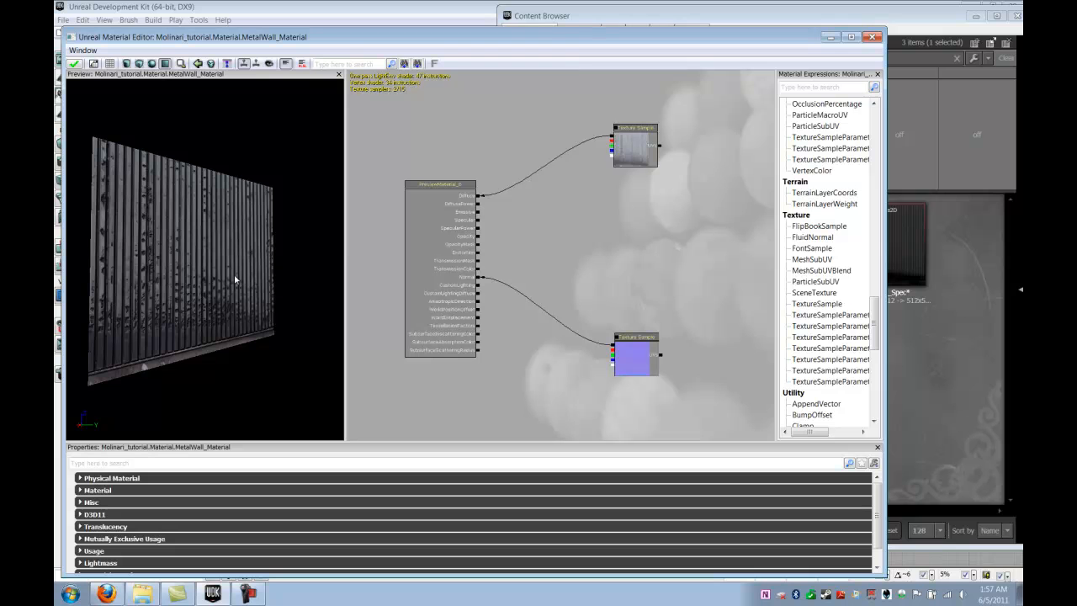
right_drag(230, 278, 222, 256)
drag(191, 272, 146, 308)
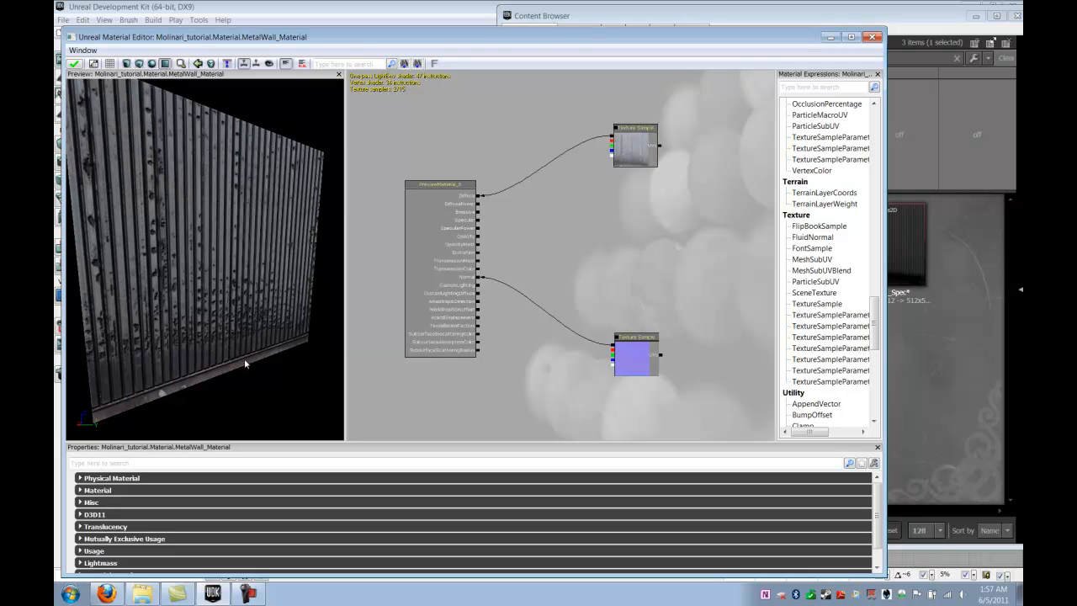